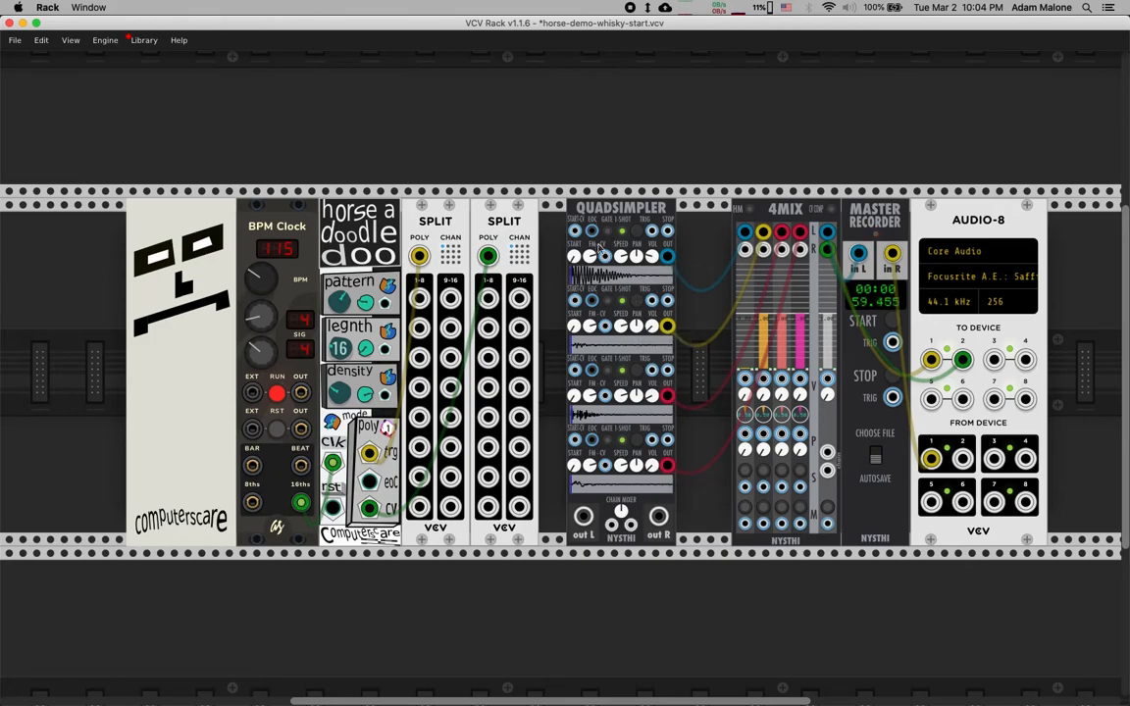
- Raise the first channel fader on 4MIX and move the Quadsimpler module directly beside 4MIX
{"action": "left_click_drag", "start_coordinate": [754, 369], "coordinate": [761, 267]}
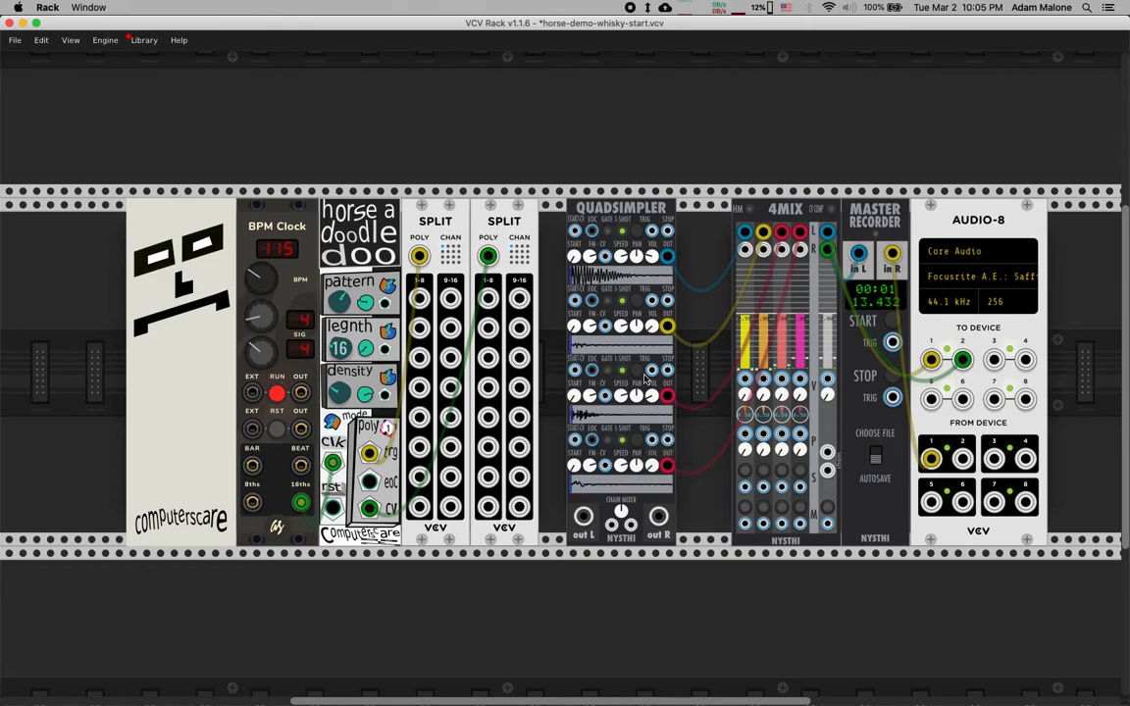
{"action": "left_click_drag", "start_coordinate": [643, 220], "coordinate": [696, 220]}
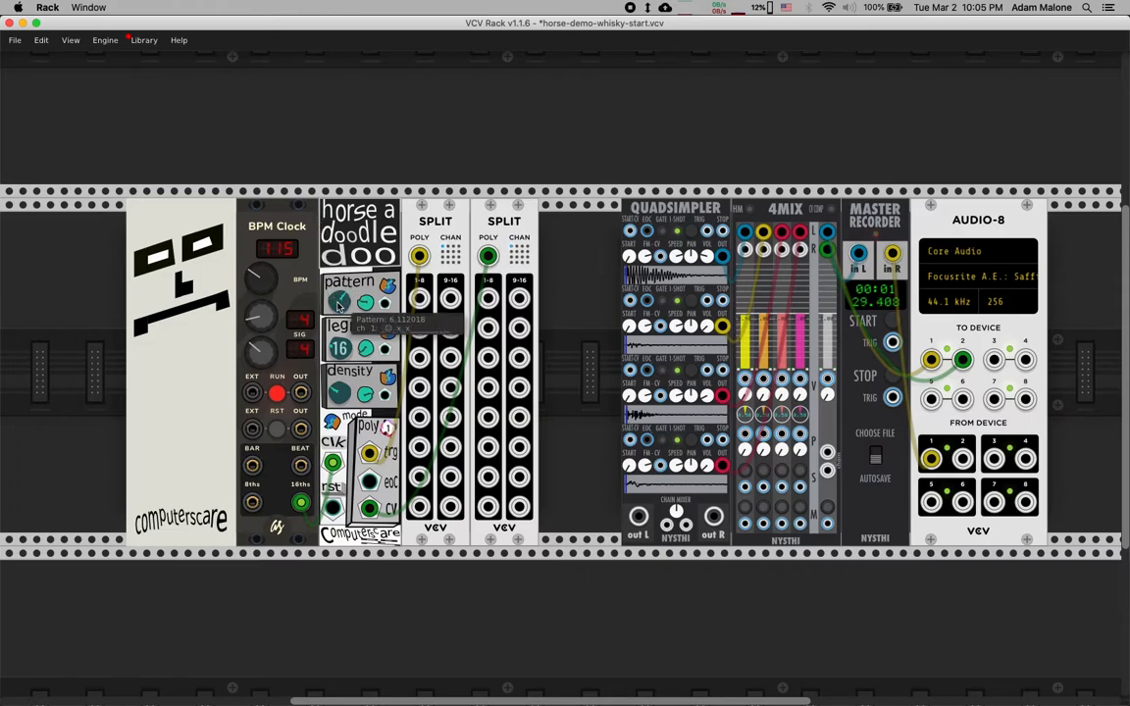
- Patch Horse A Doodle Doo's poly trigger output to Quadsimpler channel 1's trigger input and set the pattern to 6.787018
{"action": "mouse_move", "coordinate": [340, 303]}
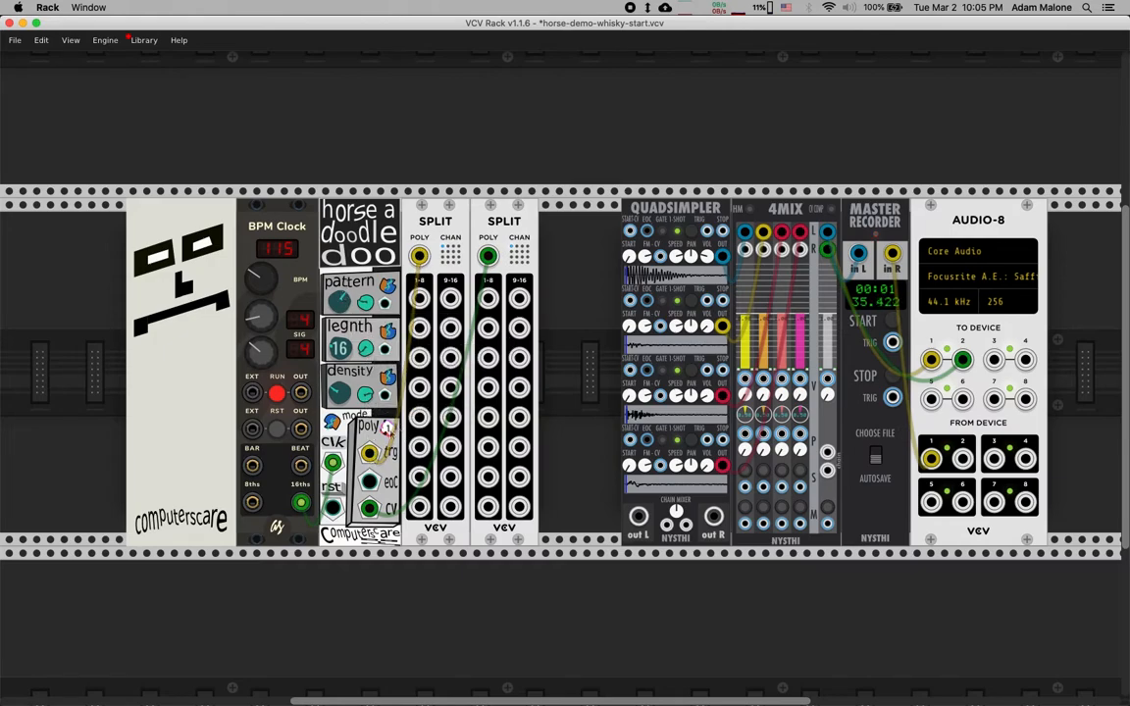
{"action": "left_click_drag", "start_coordinate": [706, 232], "coordinate": [368, 453]}
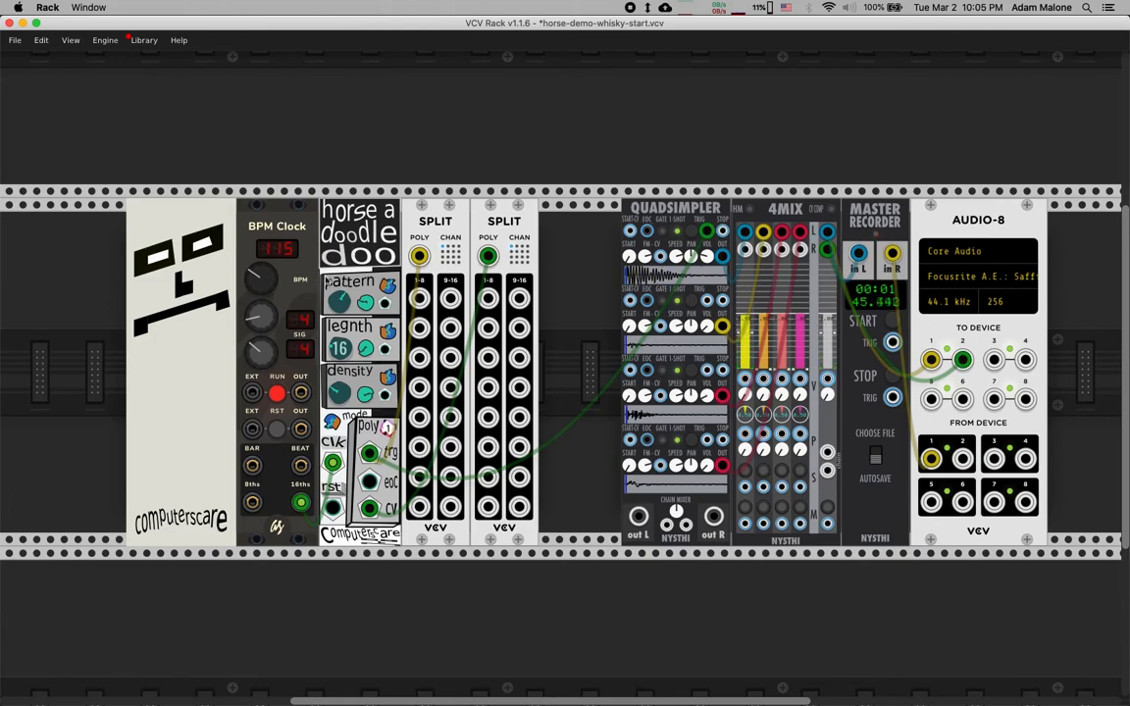
{"action": "left_click_drag", "start_coordinate": [343, 305], "coordinate": [343, 279]}
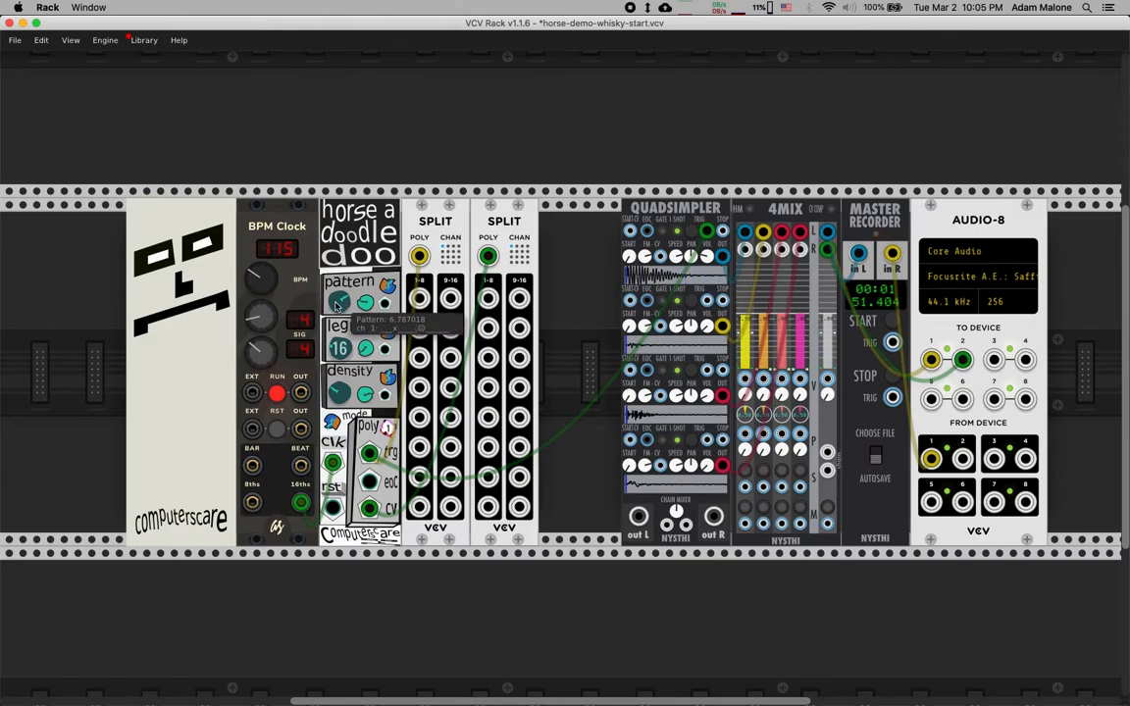
- Raise Horse A Doodle Doo's density to about 50%
{"action": "mouse_move", "coordinate": [342, 348]}
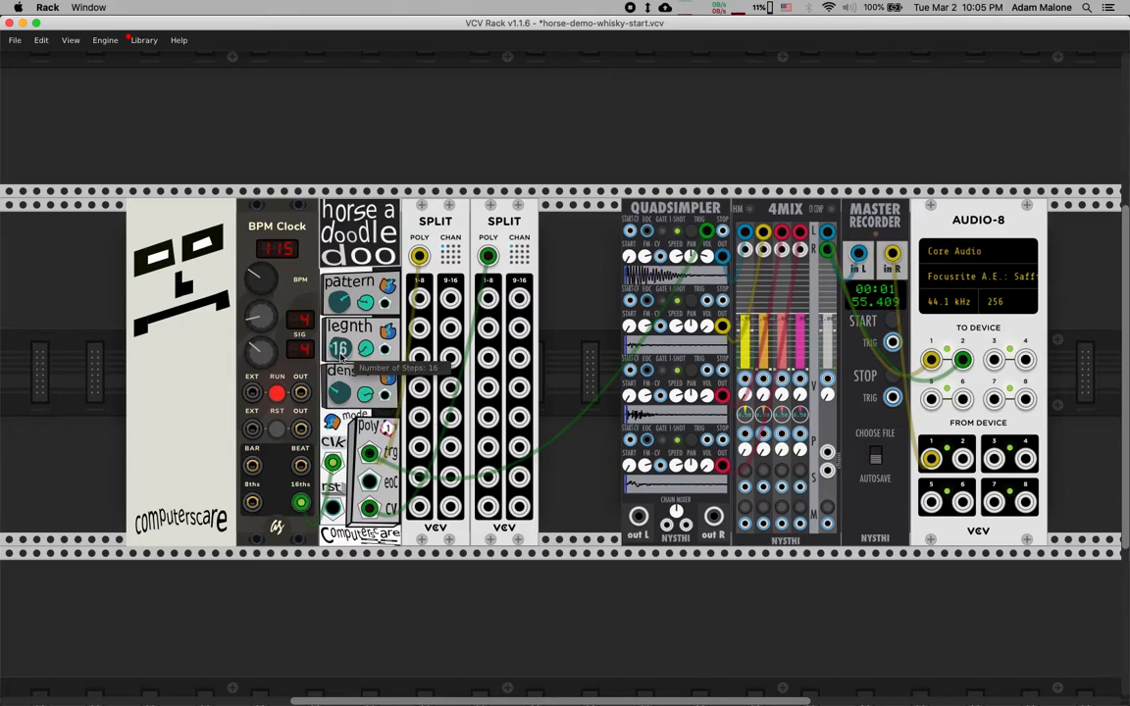
{"action": "mouse_move", "coordinate": [344, 392]}
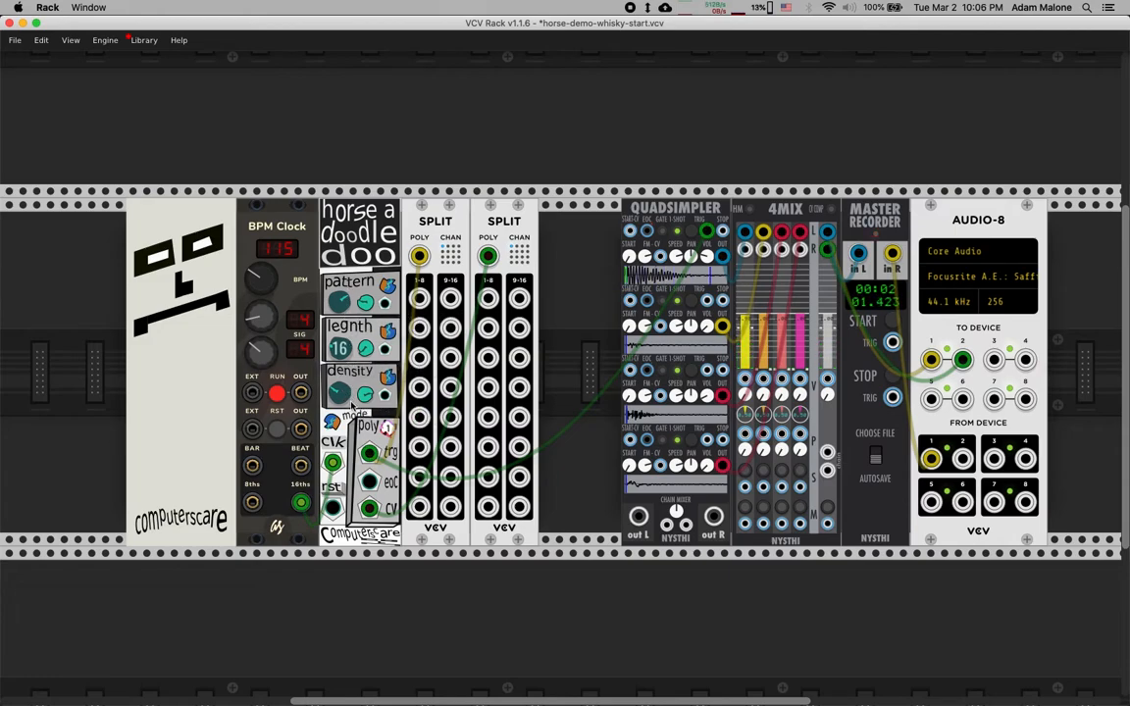
{"action": "left_click_drag", "start_coordinate": [339, 395], "coordinate": [342, 417]}
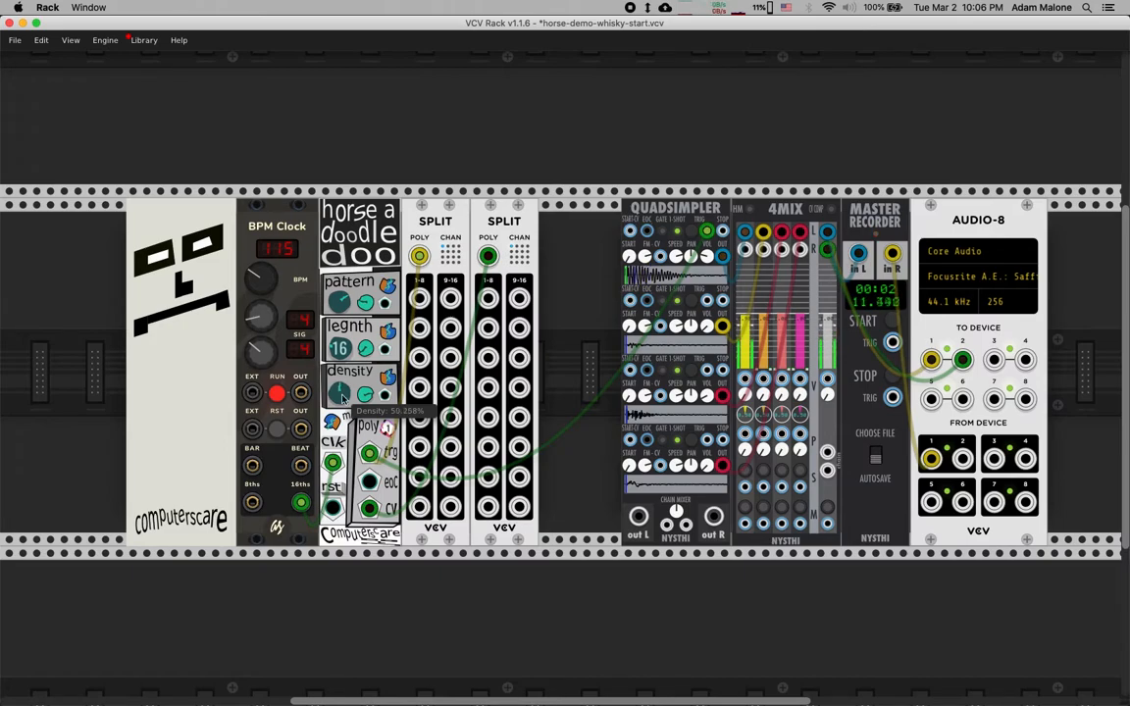
{"action": "left_click_drag", "start_coordinate": [343, 399], "coordinate": [344, 403]}
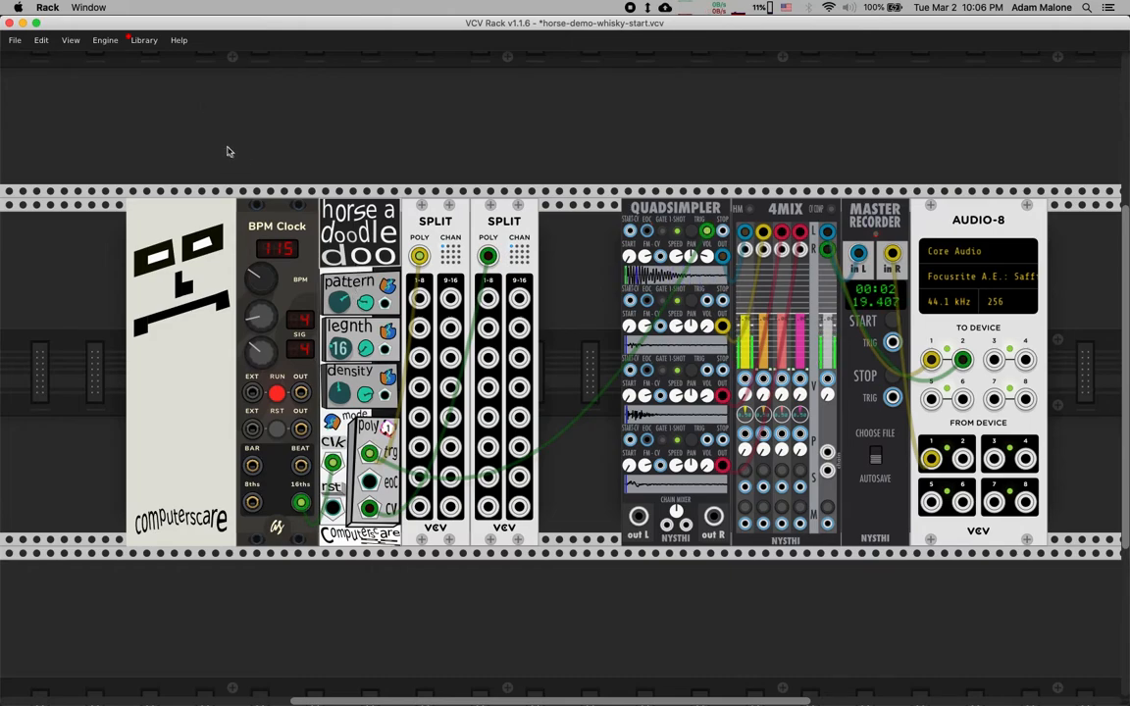
- Check the parameter tooltips option in the view settings
{"action": "left_click", "coordinate": [71, 42]}
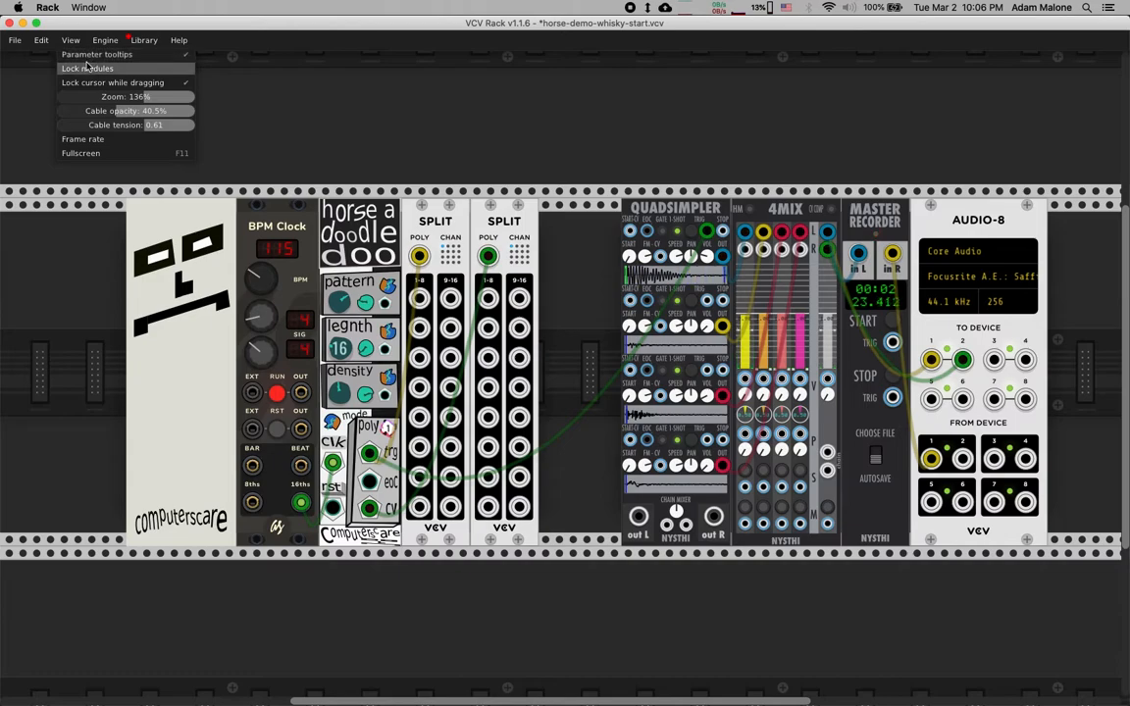
{"action": "left_click", "coordinate": [82, 54]}
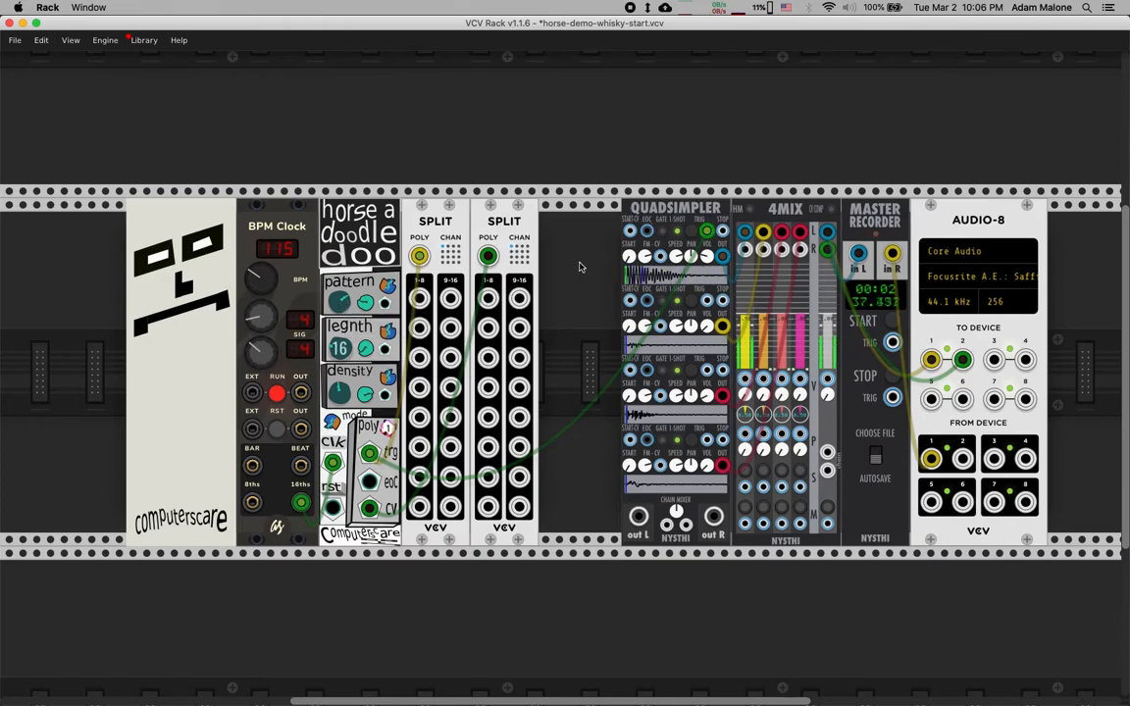
{"action": "mouse_move", "coordinate": [341, 396]}
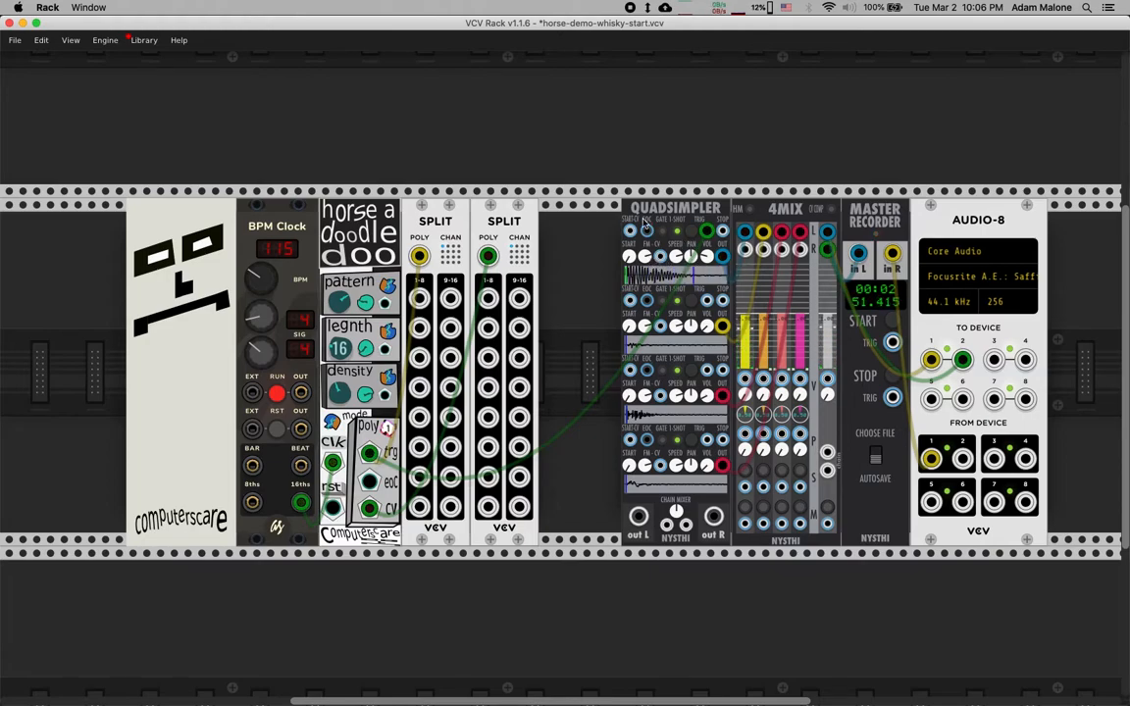
- Patch Horse A Doodle Doo's CV output to Quadsimpler channel 1's FM-CV input, with CV Scale 0.13 and CV Offset -0.53
{"action": "left_click_drag", "start_coordinate": [657, 256], "coordinate": [379, 510]}
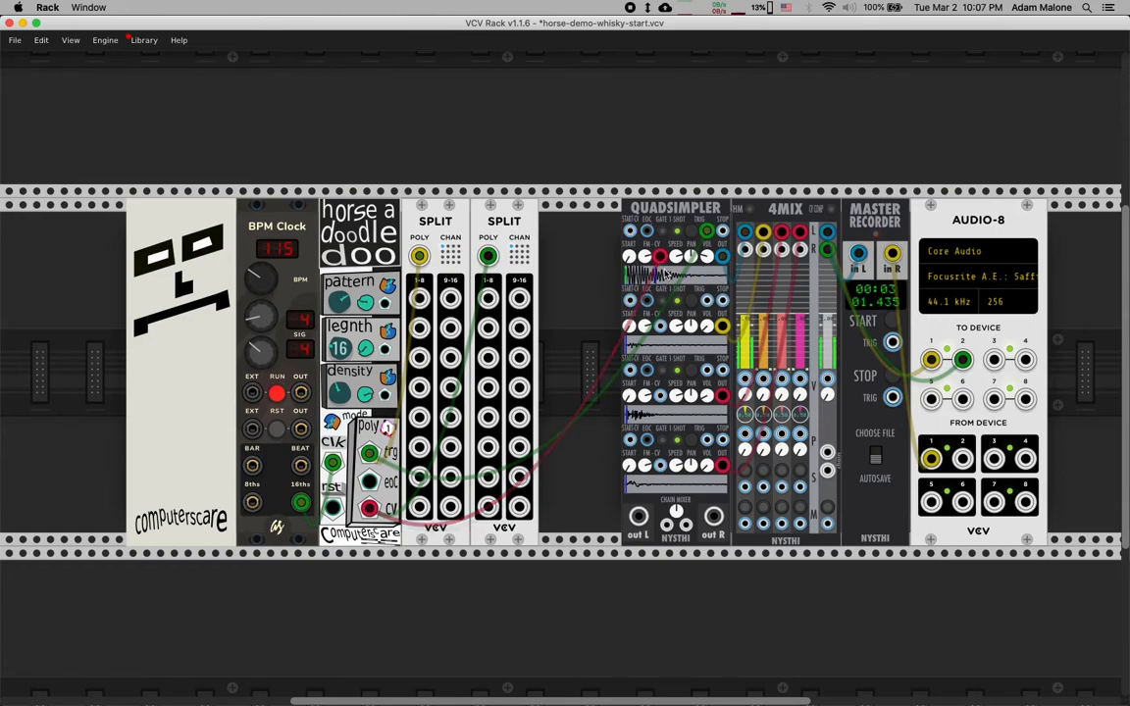
{"action": "right_click", "coordinate": [376, 220]}
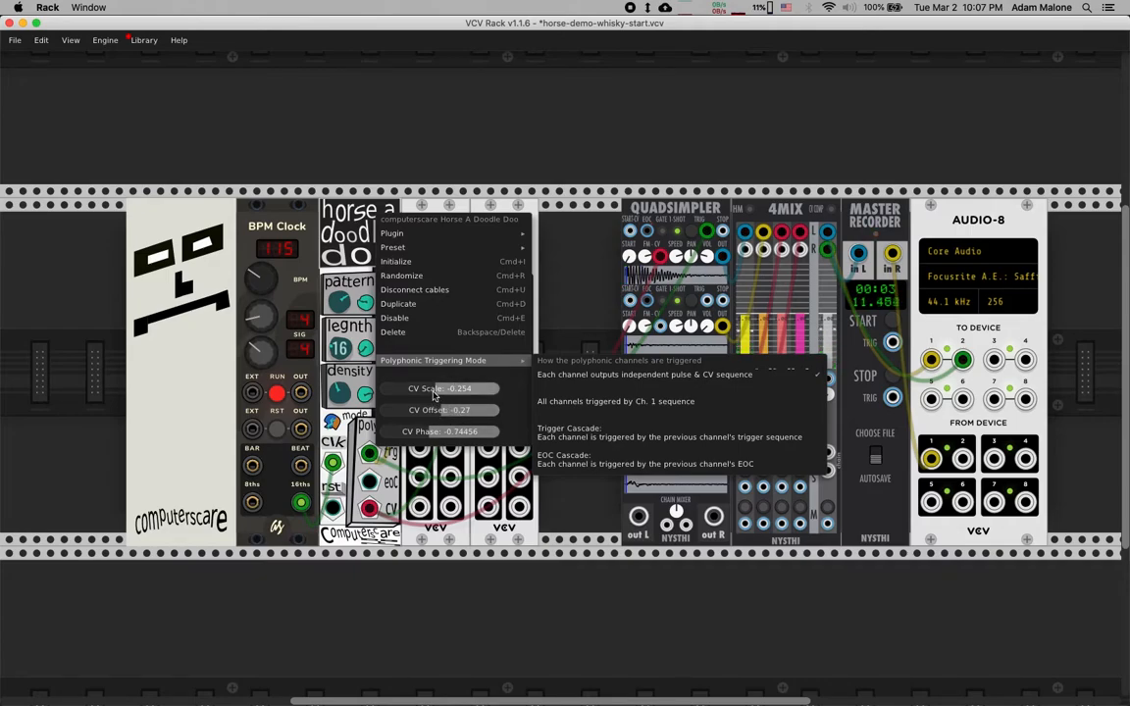
{"action": "left_click_drag", "start_coordinate": [436, 390], "coordinate": [440, 389]}
{"action": "left_click_drag", "start_coordinate": [440, 389], "coordinate": [450, 390]}
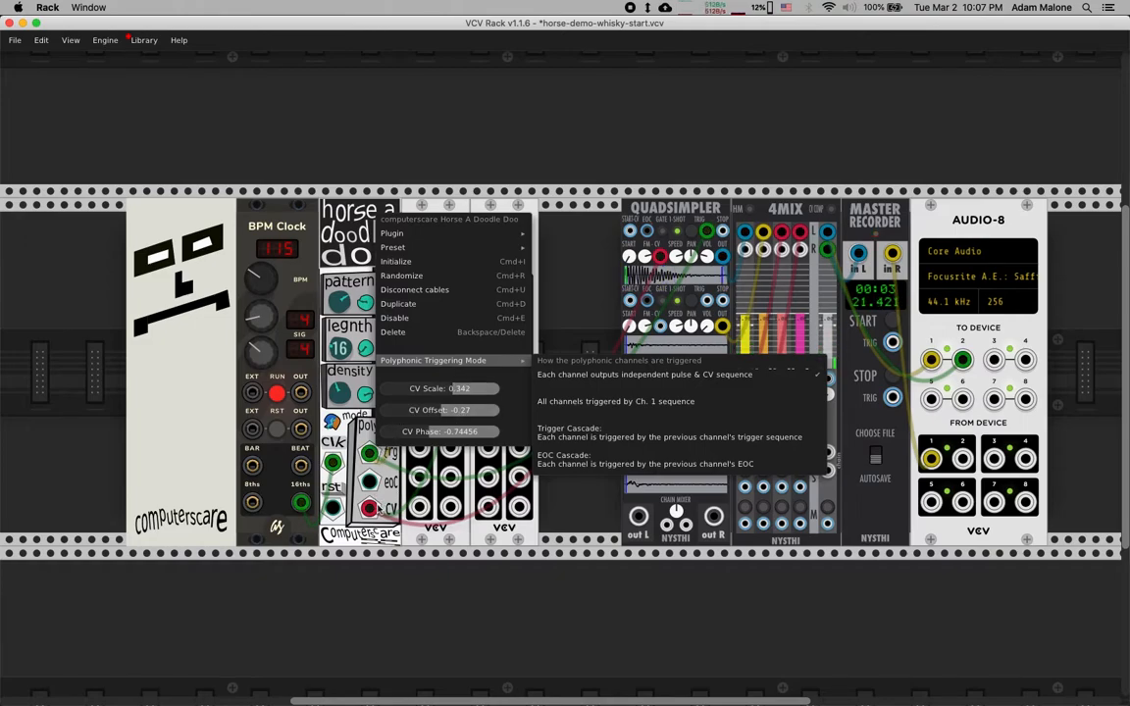
{"action": "mouse_move", "coordinate": [453, 390]}
{"action": "left_mouse_down"}
{"action": "mouse_move", "coordinate": [472, 411]}
{"action": "mouse_move", "coordinate": [496, 411]}
{"action": "mouse_move", "coordinate": [450, 411]}
{"action": "mouse_move", "coordinate": [449, 389]}
{"action": "left_mouse_up"}
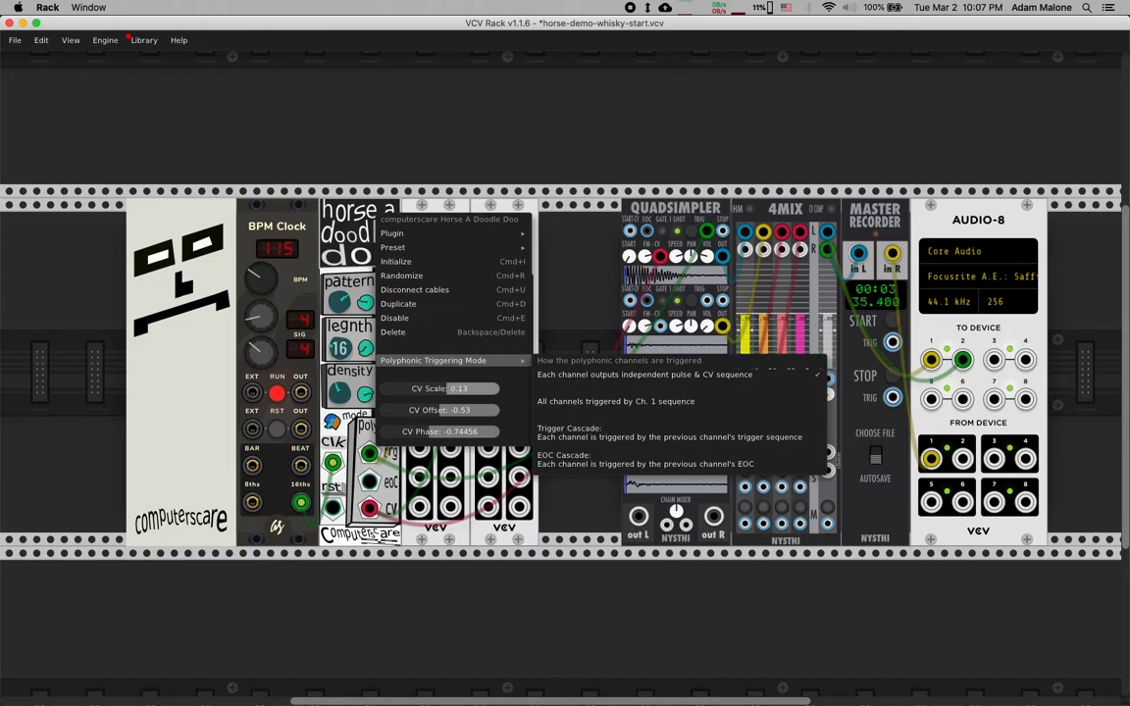
{"action": "left_click", "coordinate": [580, 305]}
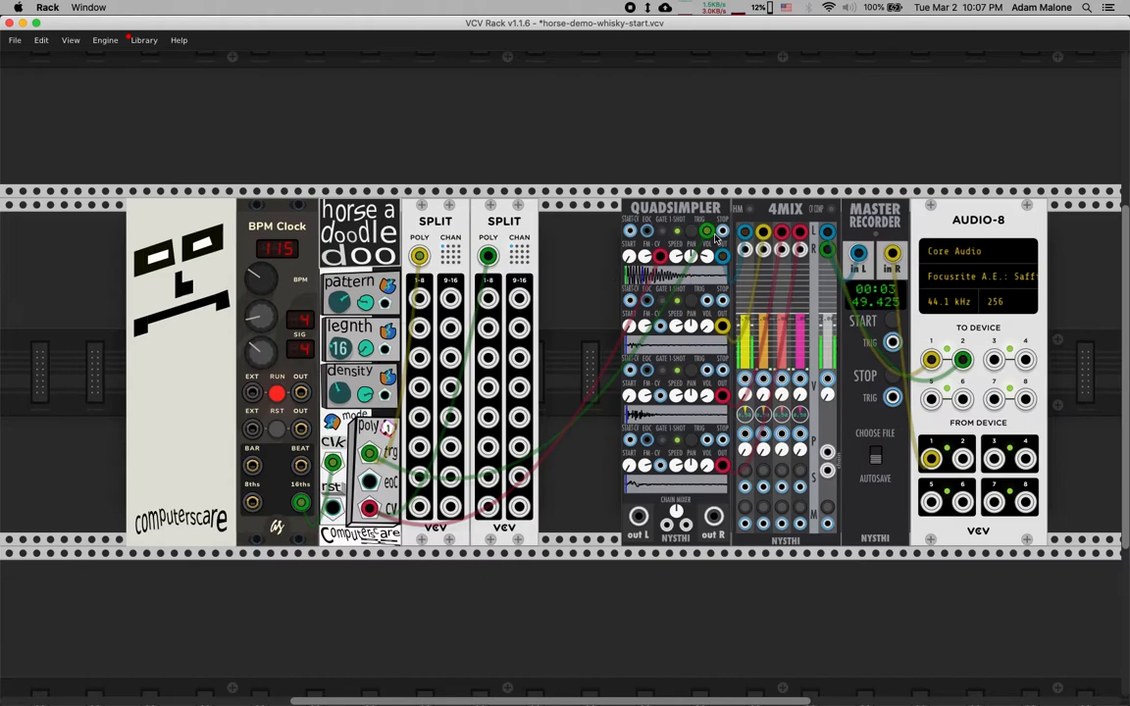
- Replace Quadsimpler channel 1's direct trigger and FM-CV cables with cables from the first outputs of the trigger and CV SPLIT modules
{"action": "left_click_drag", "start_coordinate": [710, 235], "coordinate": [588, 260]}
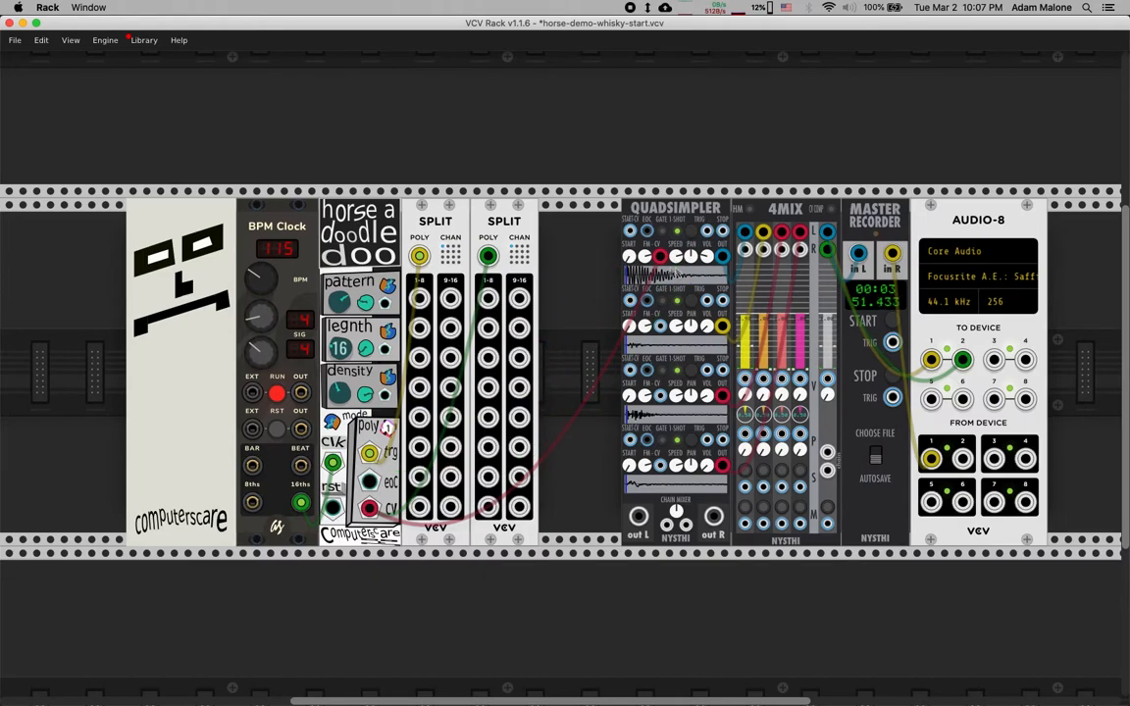
{"action": "left_click_drag", "start_coordinate": [661, 258], "coordinate": [582, 261]}
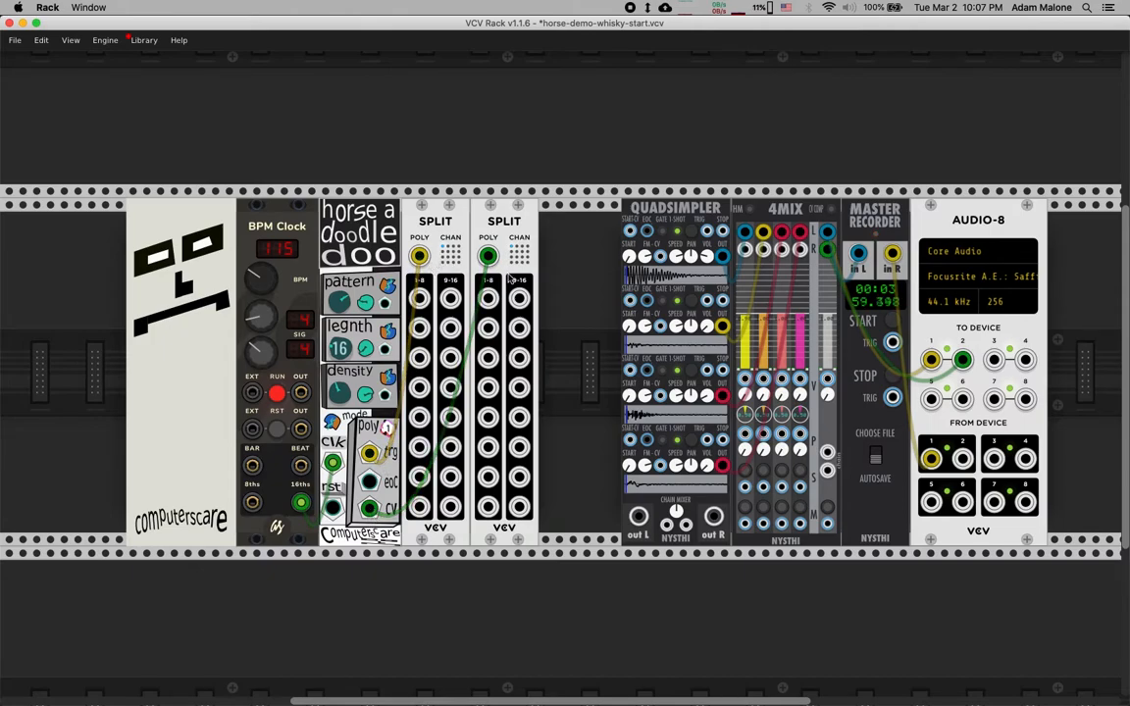
{"action": "left_click_drag", "start_coordinate": [419, 298], "coordinate": [713, 233]}
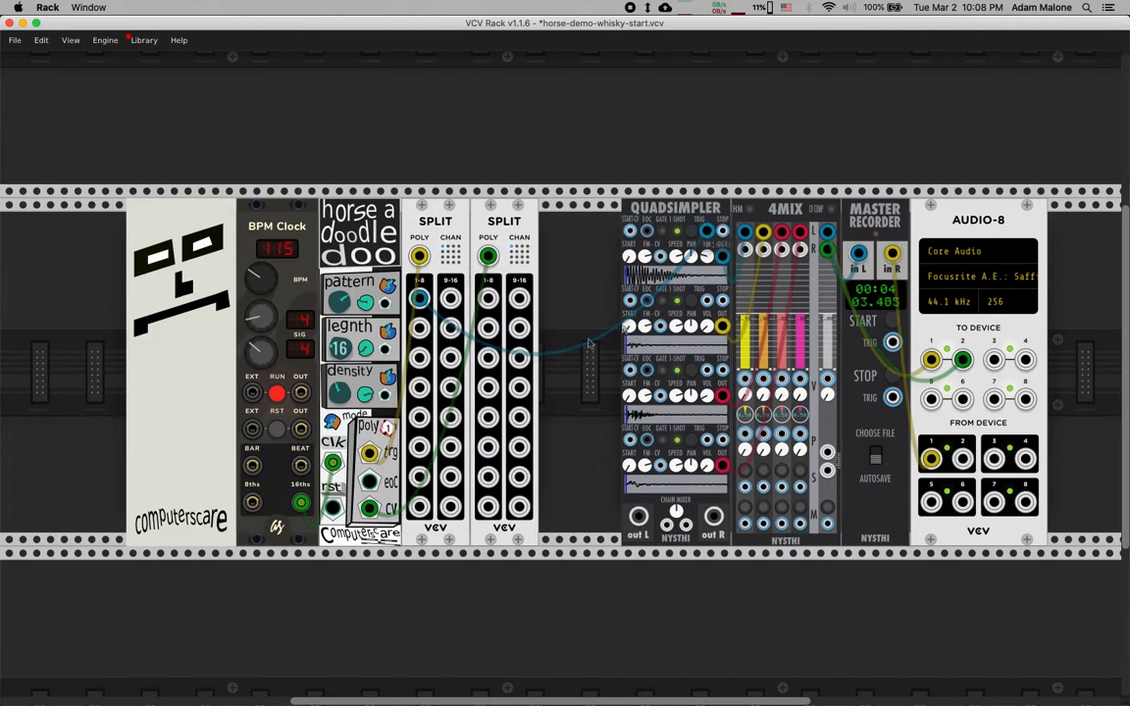
{"action": "left_click_drag", "start_coordinate": [488, 298], "coordinate": [656, 265]}
{"action": "right_click", "coordinate": [655, 265]}
{"action": "left_click_drag", "start_coordinate": [660, 258], "coordinate": [488, 298]}
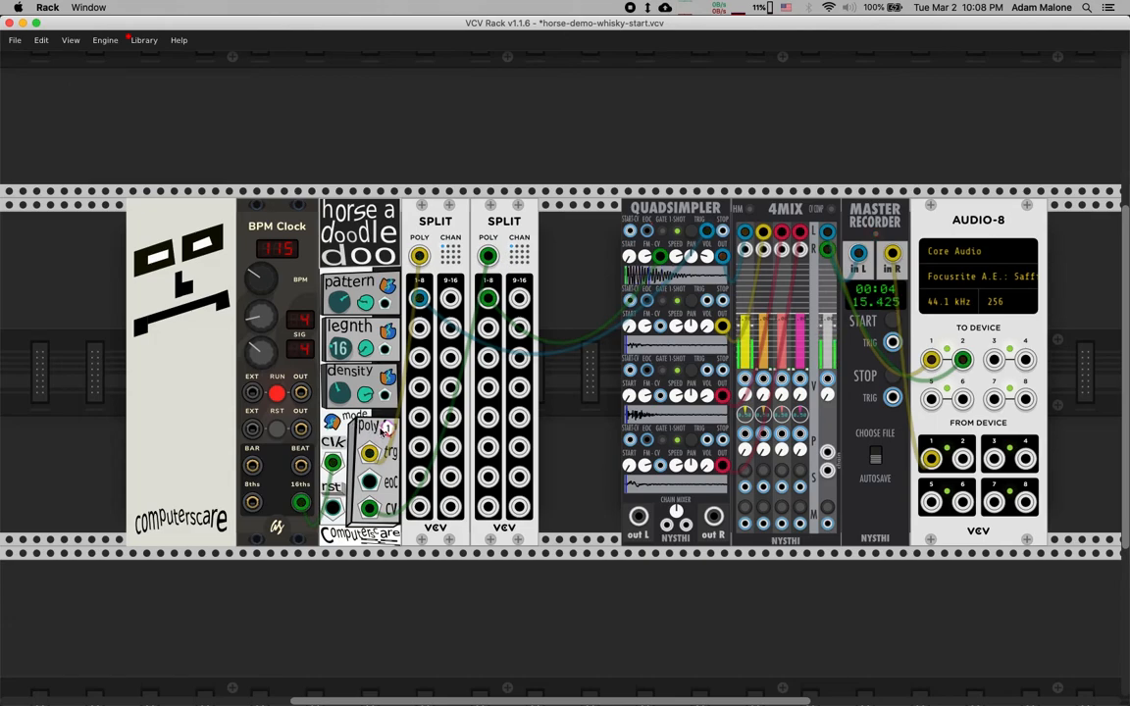
- Set Horse A Doodle Doo to 4 poly channels and patch trigger SPLIT outputs 2 to 4 to the trigger inputs of Quadsimpler channels 2 to 4
{"action": "left_click_drag", "start_coordinate": [387, 429], "coordinate": [387, 425]}
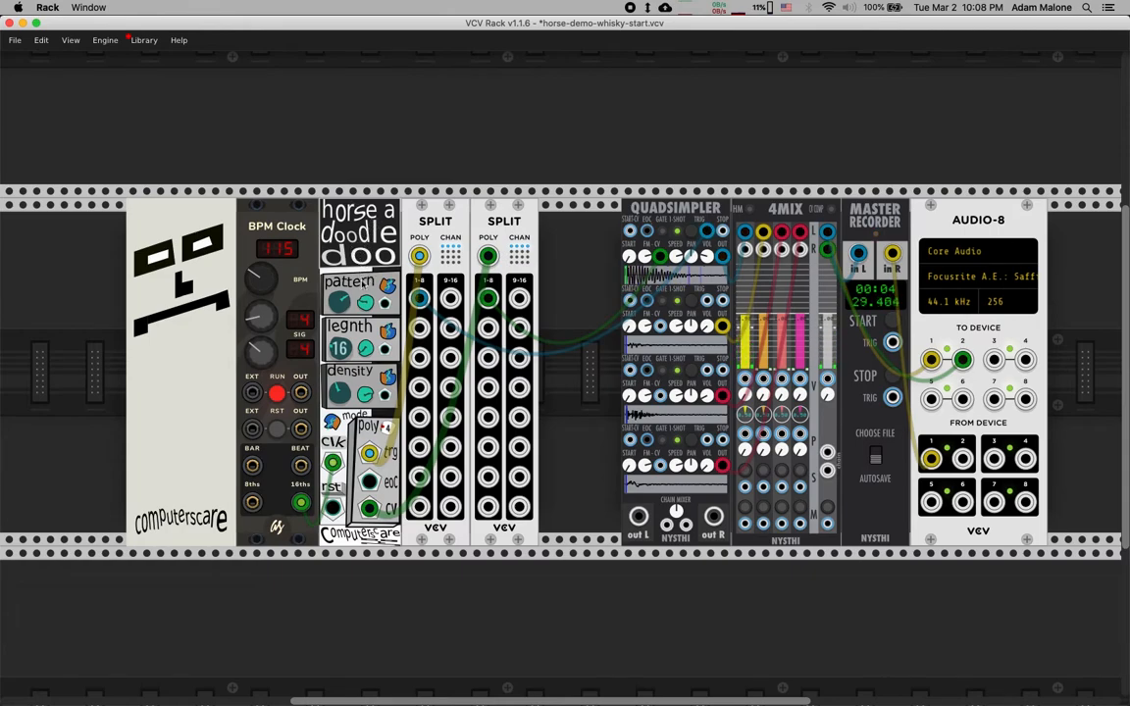
{"action": "mouse_move", "coordinate": [345, 302]}
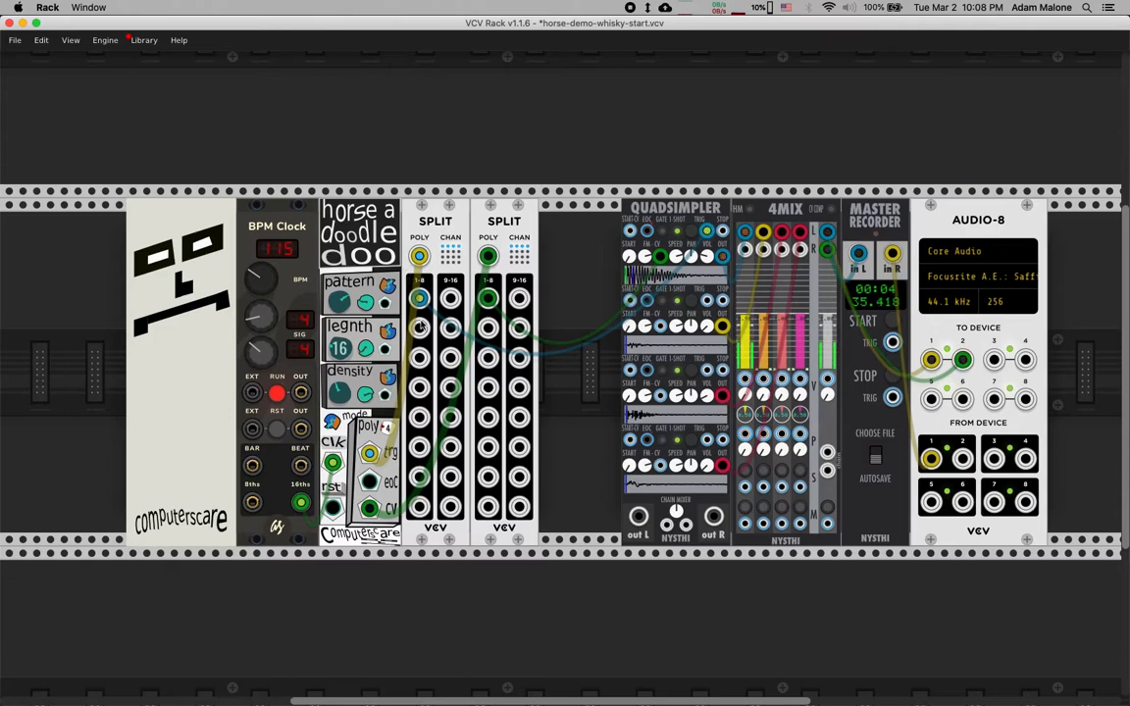
{"action": "left_click_drag", "start_coordinate": [419, 328], "coordinate": [706, 301]}
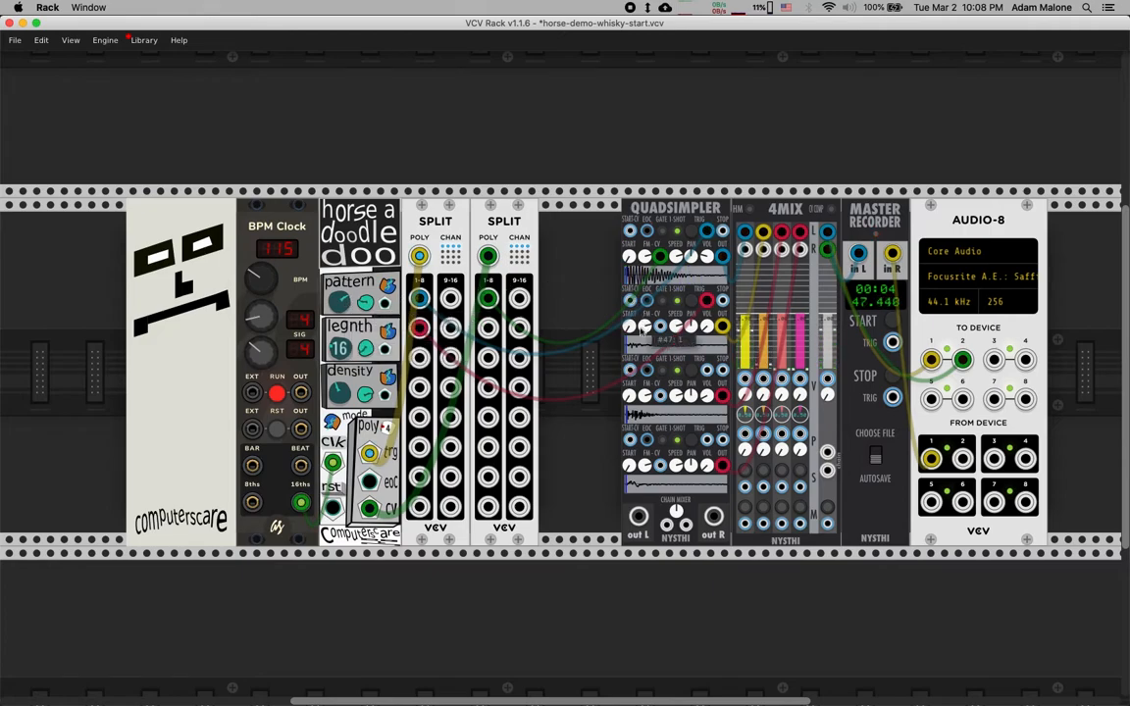
{"action": "left_click_drag", "start_coordinate": [706, 371], "coordinate": [419, 357]}
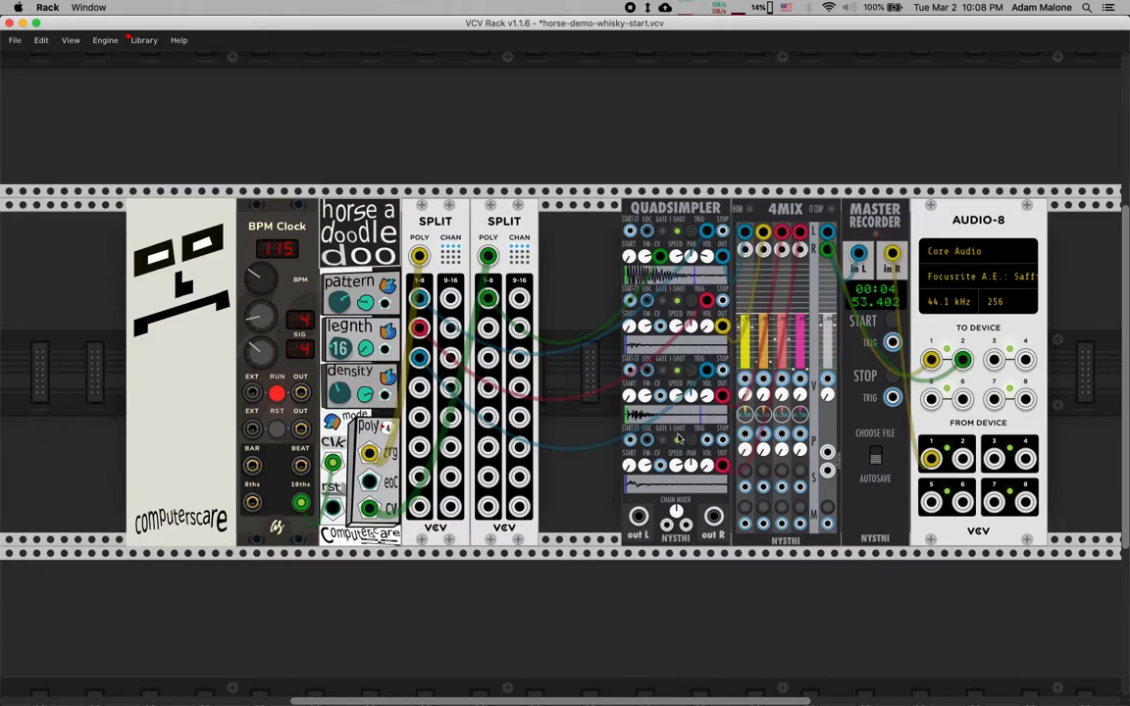
{"action": "left_click_drag", "start_coordinate": [706, 439], "coordinate": [419, 388]}
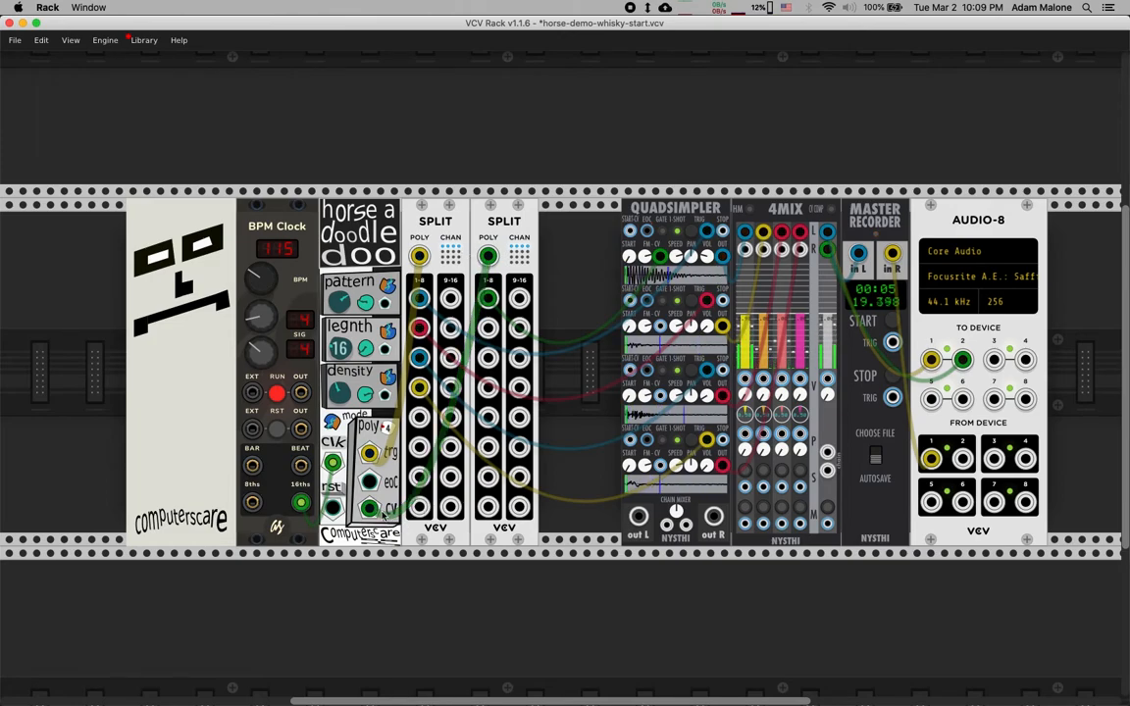
- Patch CV SPLIT outputs 2 to 4 to the FM-CV inputs of Quadsimpler channels 2 to 4
{"action": "mouse_move", "coordinate": [339, 304]}
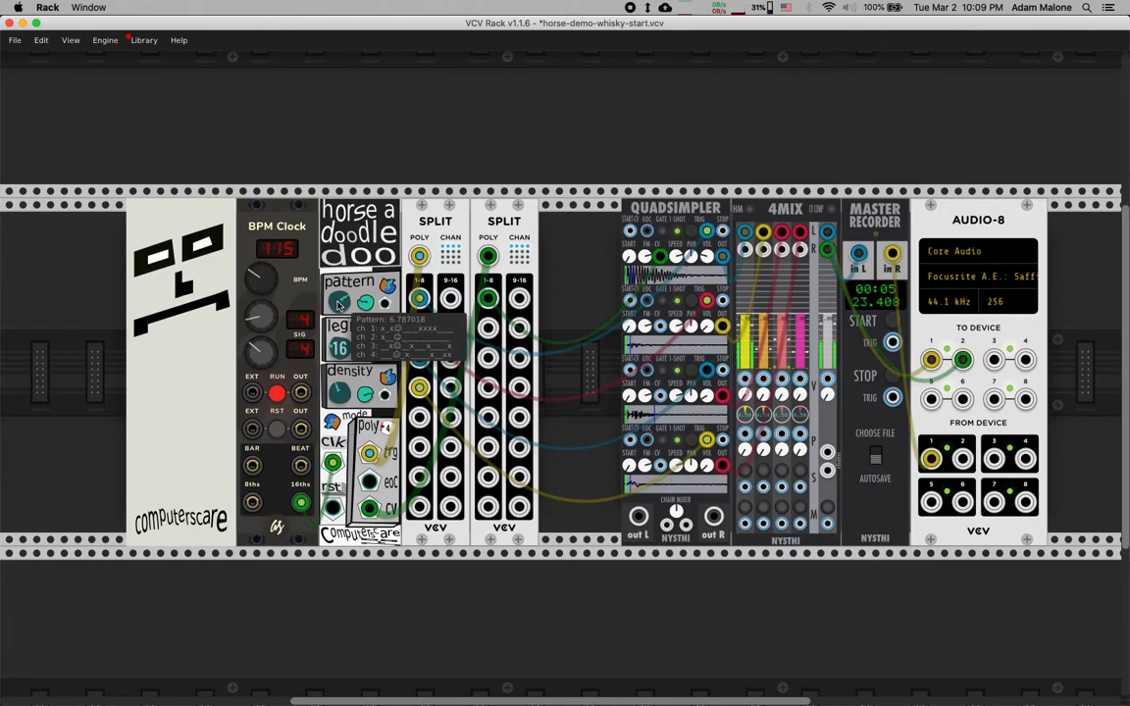
{"action": "left_click_drag", "start_coordinate": [488, 328], "coordinate": [660, 326]}
{"action": "left_click_drag", "start_coordinate": [660, 396], "coordinate": [488, 358]}
{"action": "left_click_drag", "start_coordinate": [660, 466], "coordinate": [488, 388]}
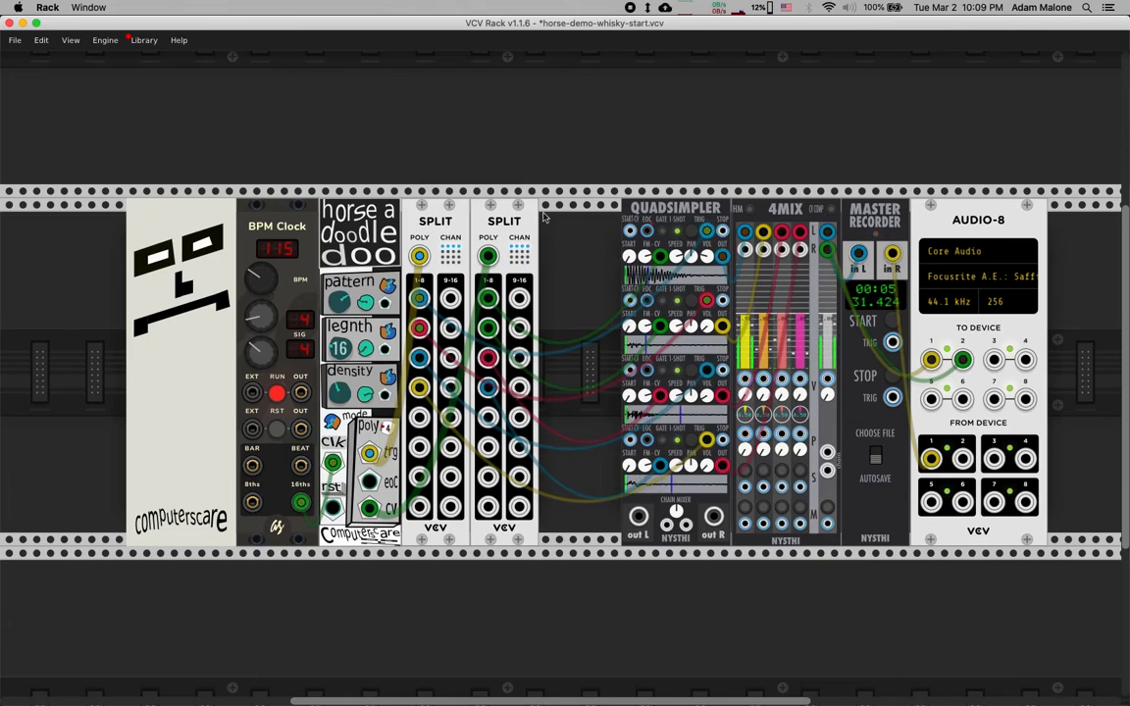
- Set Horse A Doodle Doo's CV Scale to -0.082 and CV Offset to 0.63
{"action": "right_click", "coordinate": [359, 218]}
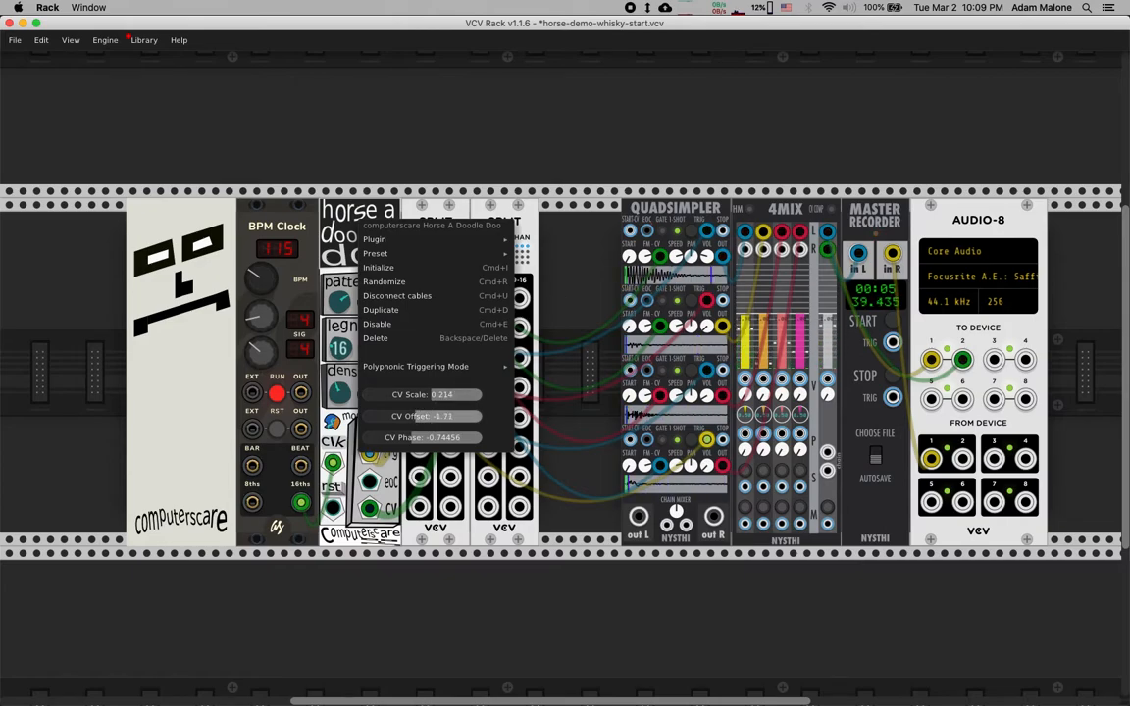
{"action": "left_click_drag", "start_coordinate": [422, 416], "coordinate": [437, 395]}
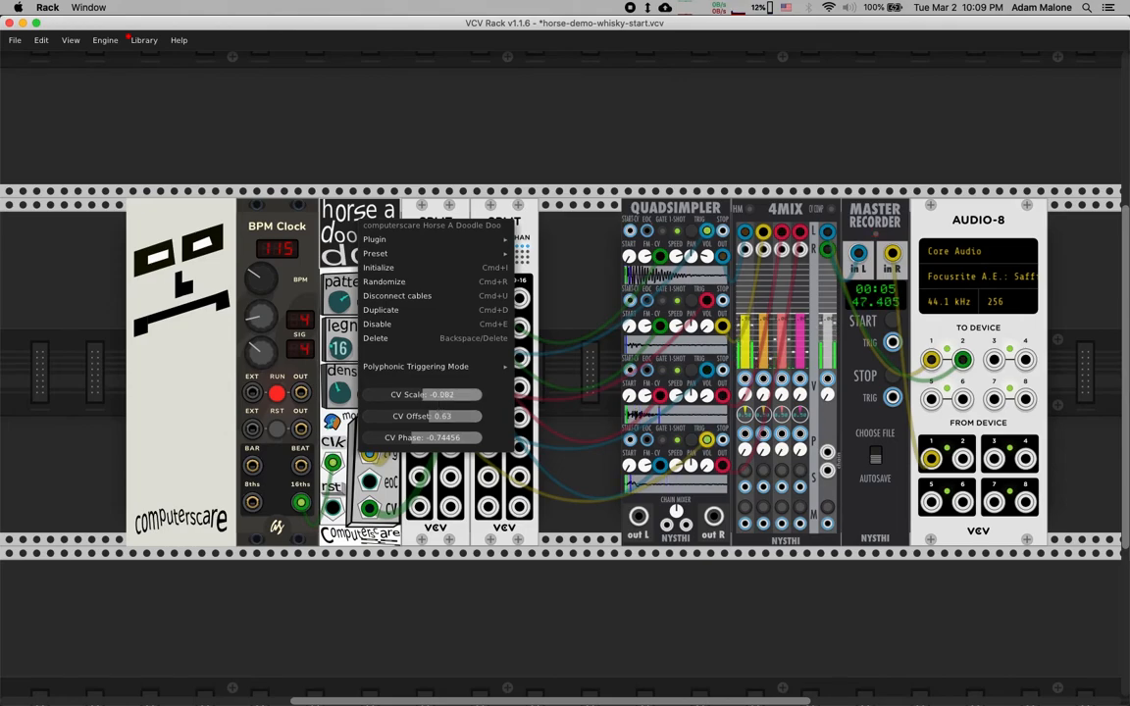
{"action": "left_click", "coordinate": [575, 356]}
- Set Horse A Doodle Doo's pattern to 7.957018 and readjust its density
{"action": "mouse_move", "coordinate": [350, 304]}
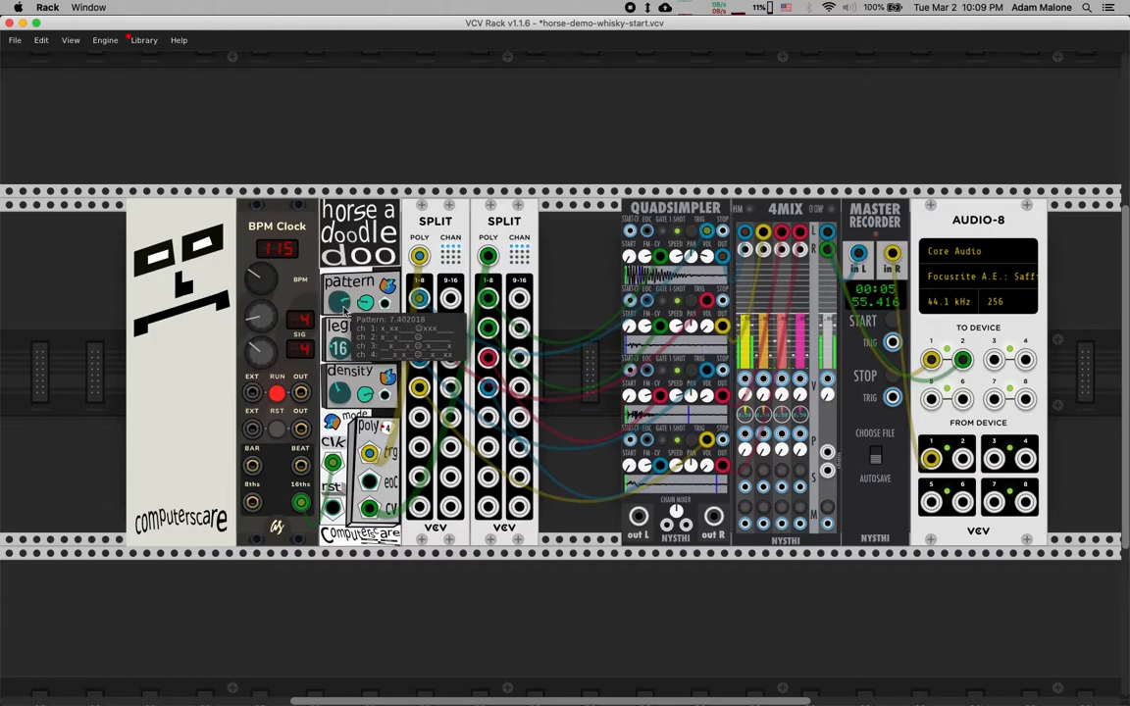
{"action": "mouse_move", "coordinate": [338, 304]}
{"action": "left_mouse_down"}
{"action": "mouse_move", "coordinate": [339, 294]}
{"action": "mouse_move", "coordinate": [336, 310]}
{"action": "left_mouse_up"}
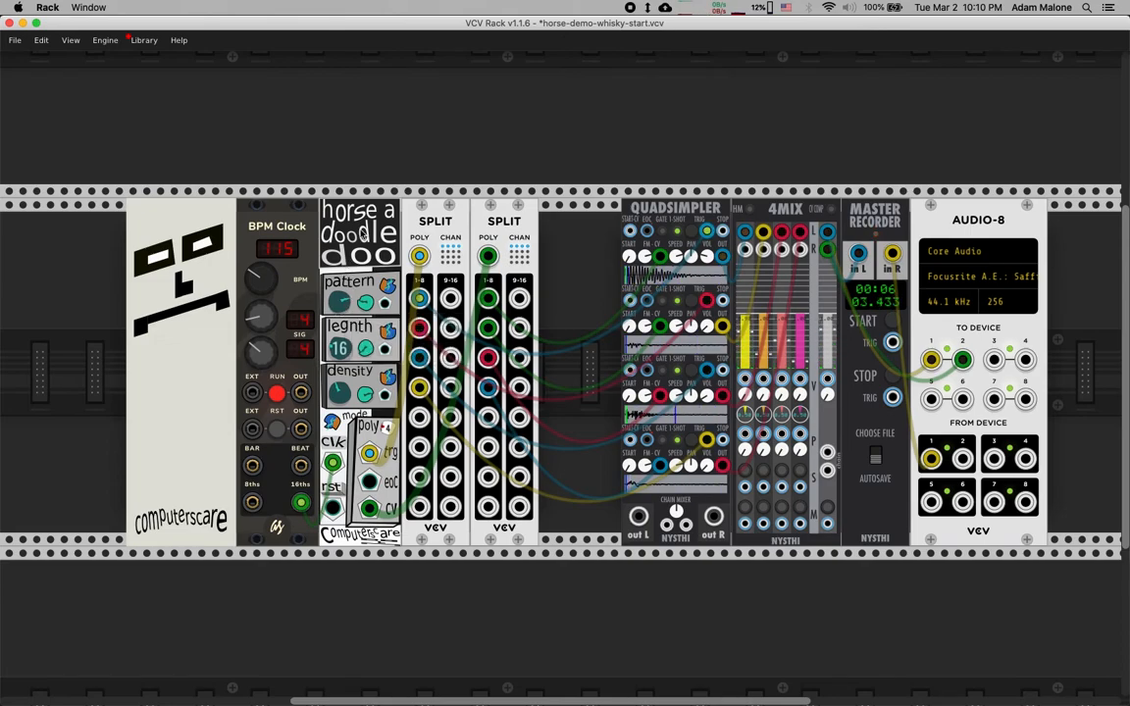
{"action": "left_click_drag", "start_coordinate": [348, 306], "coordinate": [347, 306]}
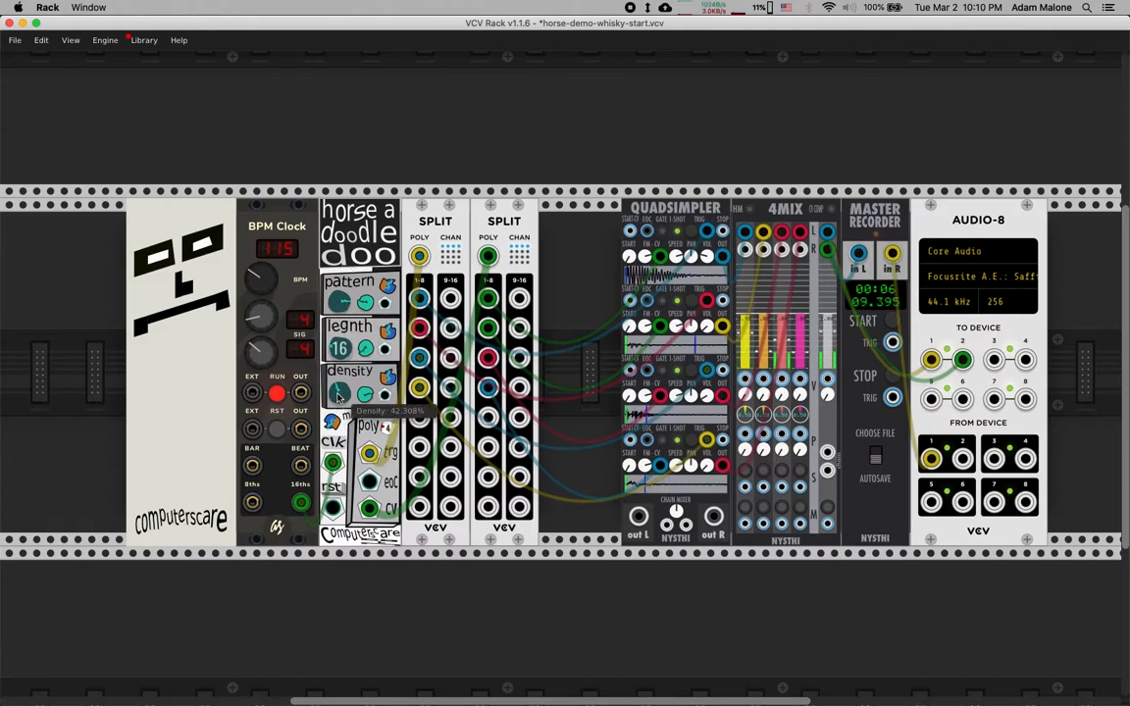
{"action": "left_click_drag", "start_coordinate": [340, 394], "coordinate": [340, 439]}
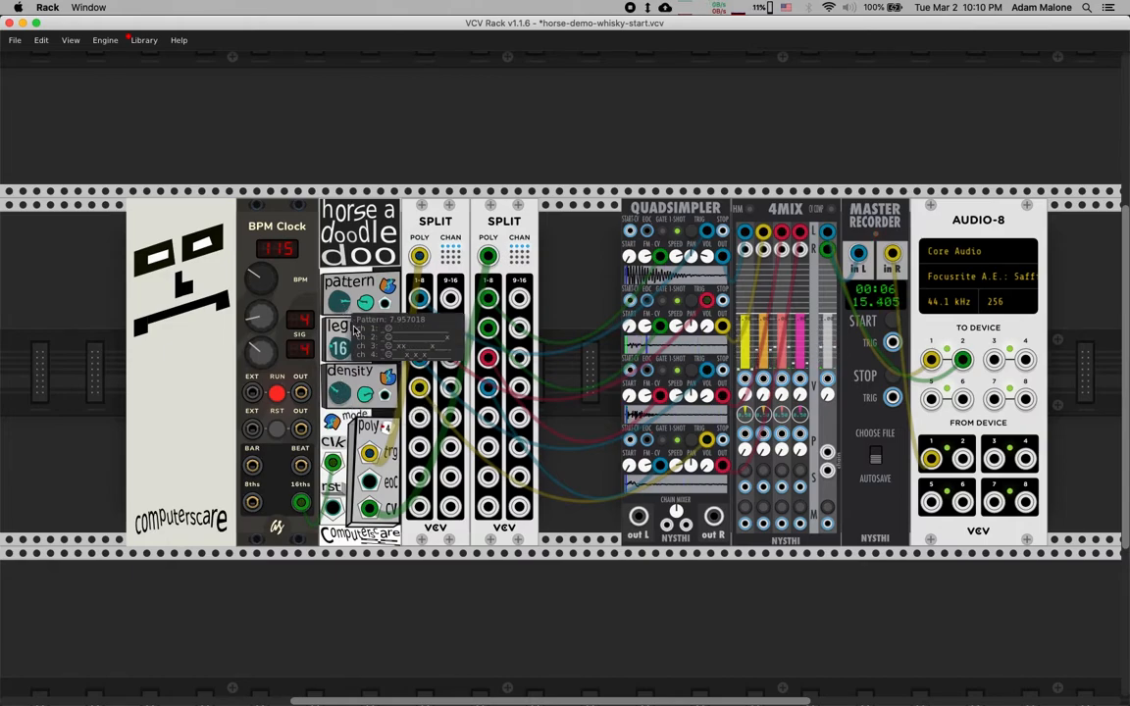
{"action": "left_click_drag", "start_coordinate": [337, 402], "coordinate": [338, 404]}
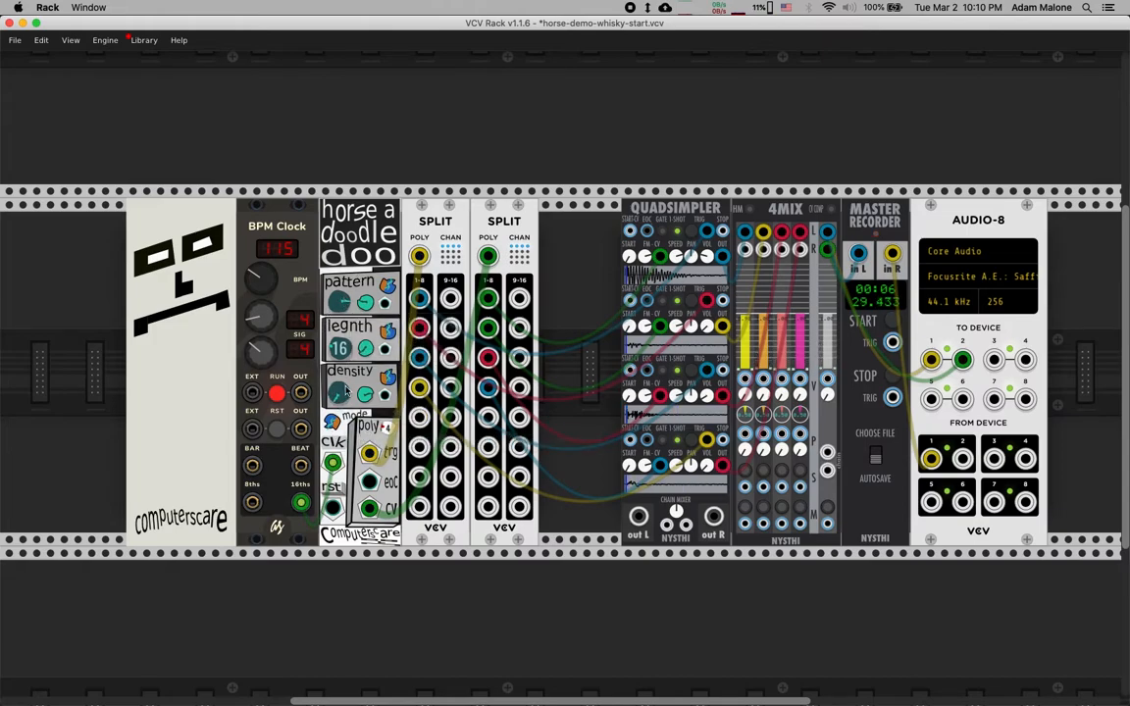
- Set Horse A Doodle Doo's density to 38.1% and check the four channel patterns
{"action": "mouse_move", "coordinate": [341, 396]}
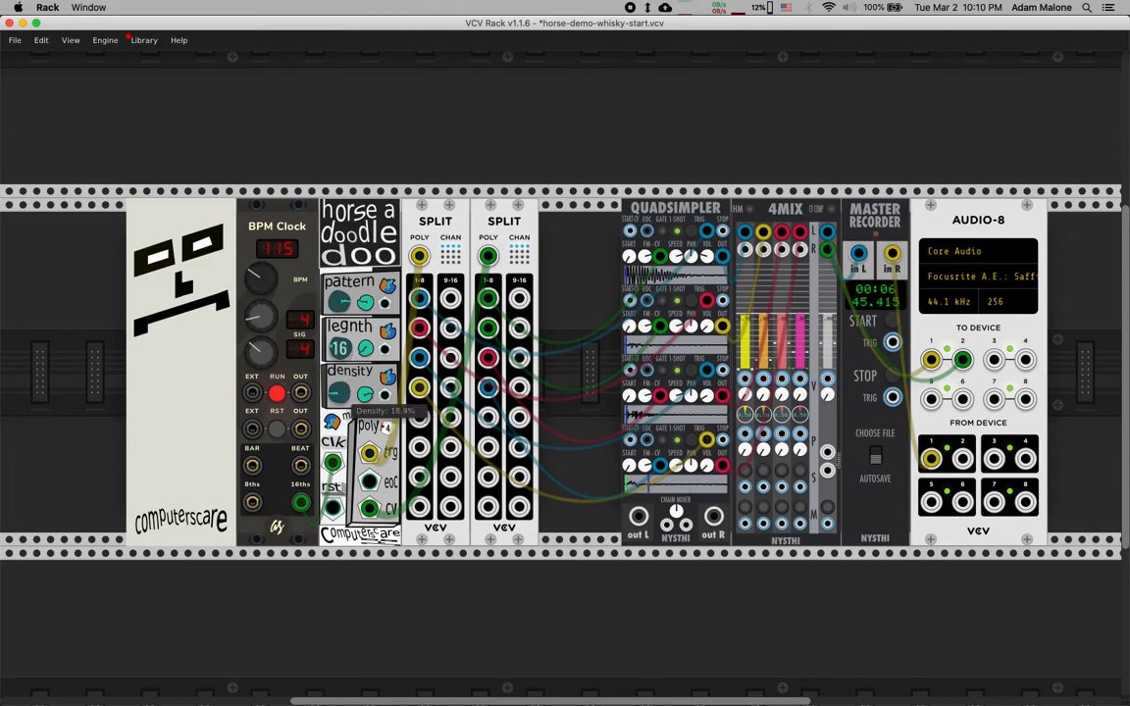
{"action": "left_click_drag", "start_coordinate": [338, 393], "coordinate": [338, 381]}
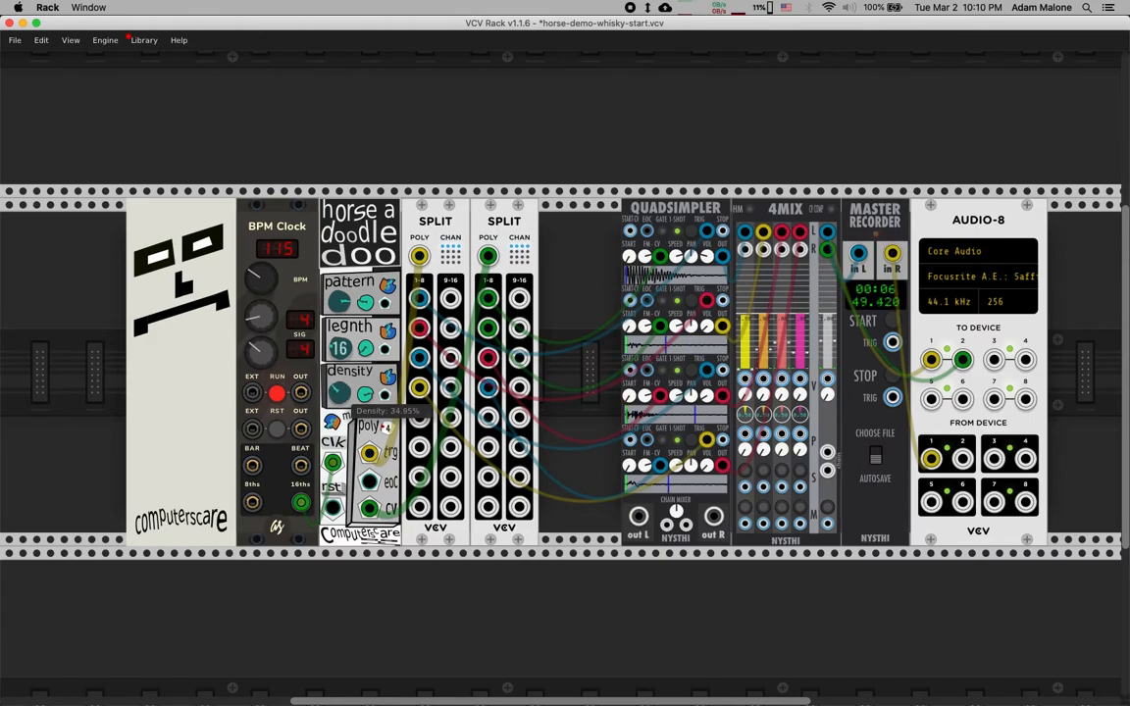
{"action": "mouse_move", "coordinate": [343, 306]}
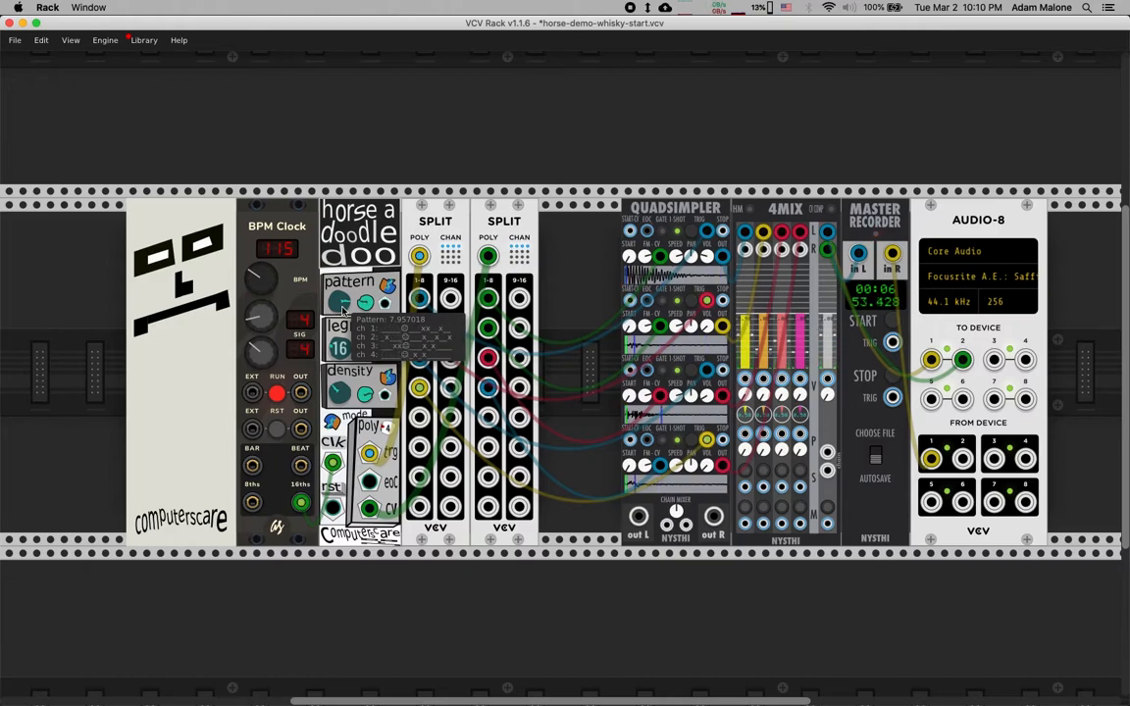
{"action": "mouse_move", "coordinate": [339, 392]}
{"action": "left_mouse_down"}
{"action": "mouse_move", "coordinate": [338, 413]}
{"action": "mouse_move", "coordinate": [339, 381]}
{"action": "left_mouse_up"}
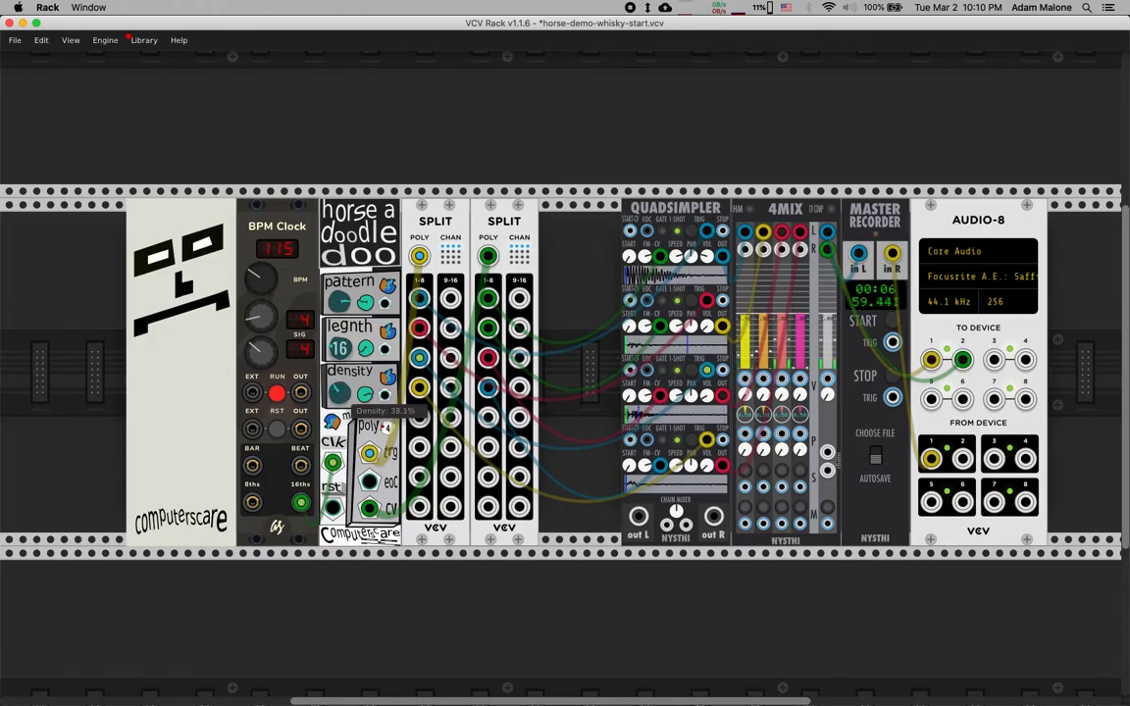
{"action": "mouse_move", "coordinate": [345, 301]}
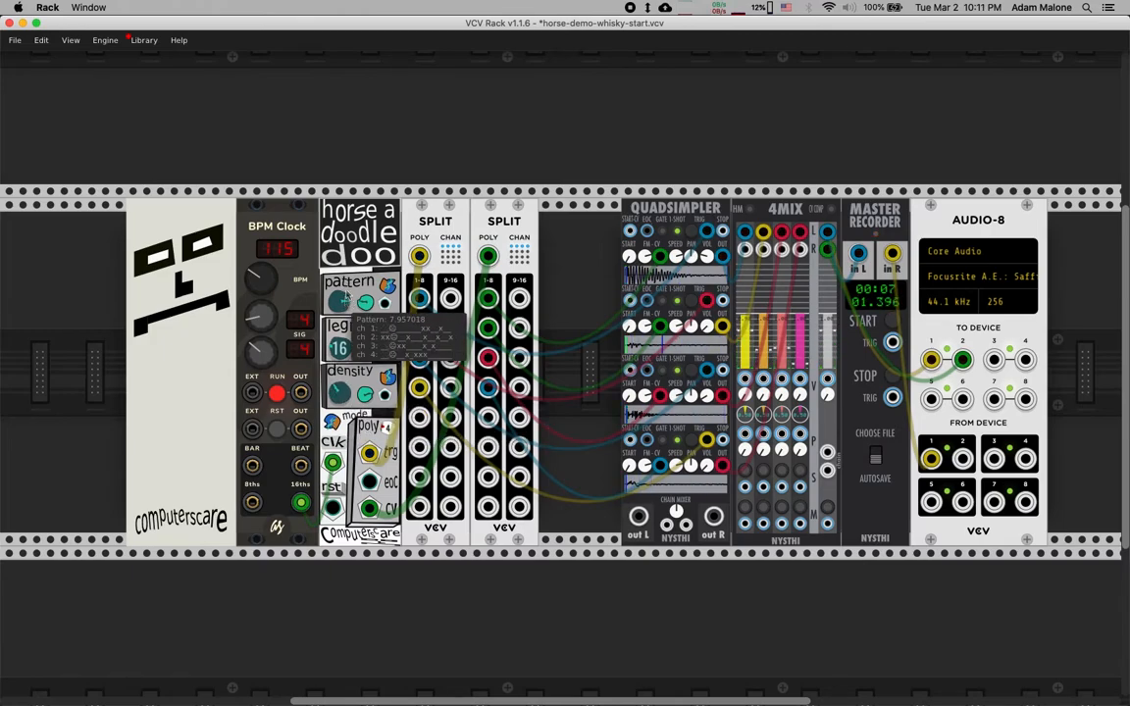
{"action": "mouse_move", "coordinate": [387, 288]}
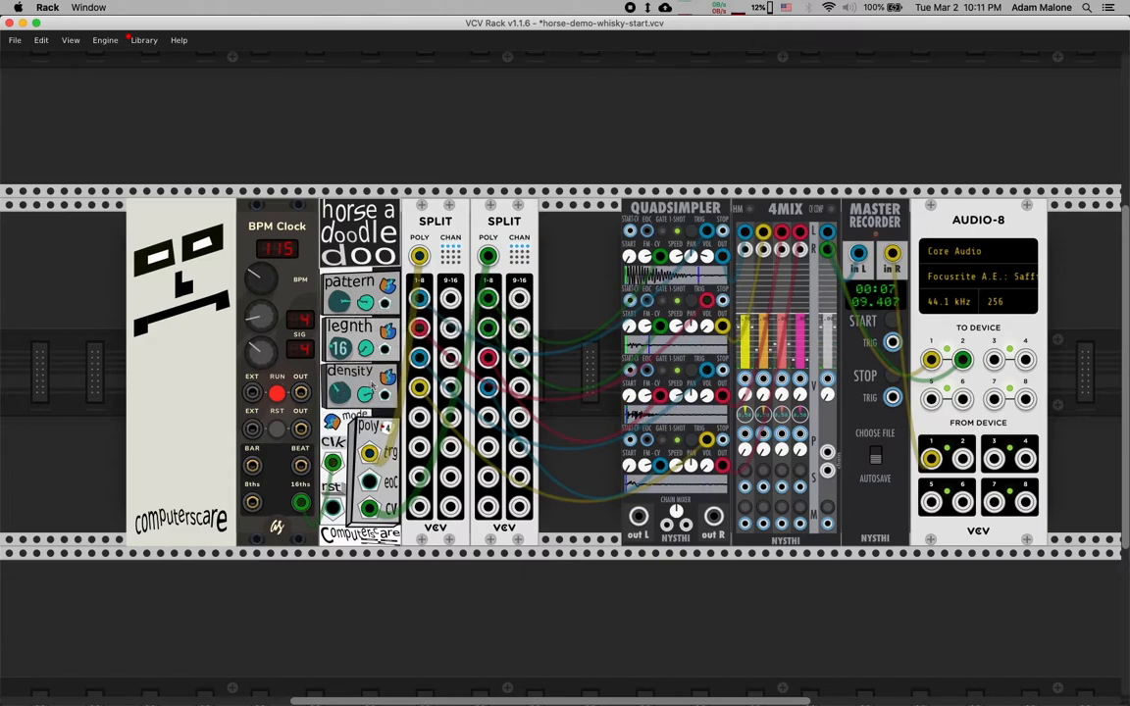
- Set Horse A Doodle Doo's density spread to -100% and raise it again to compare the channel densities
{"action": "mouse_move", "coordinate": [388, 388]}
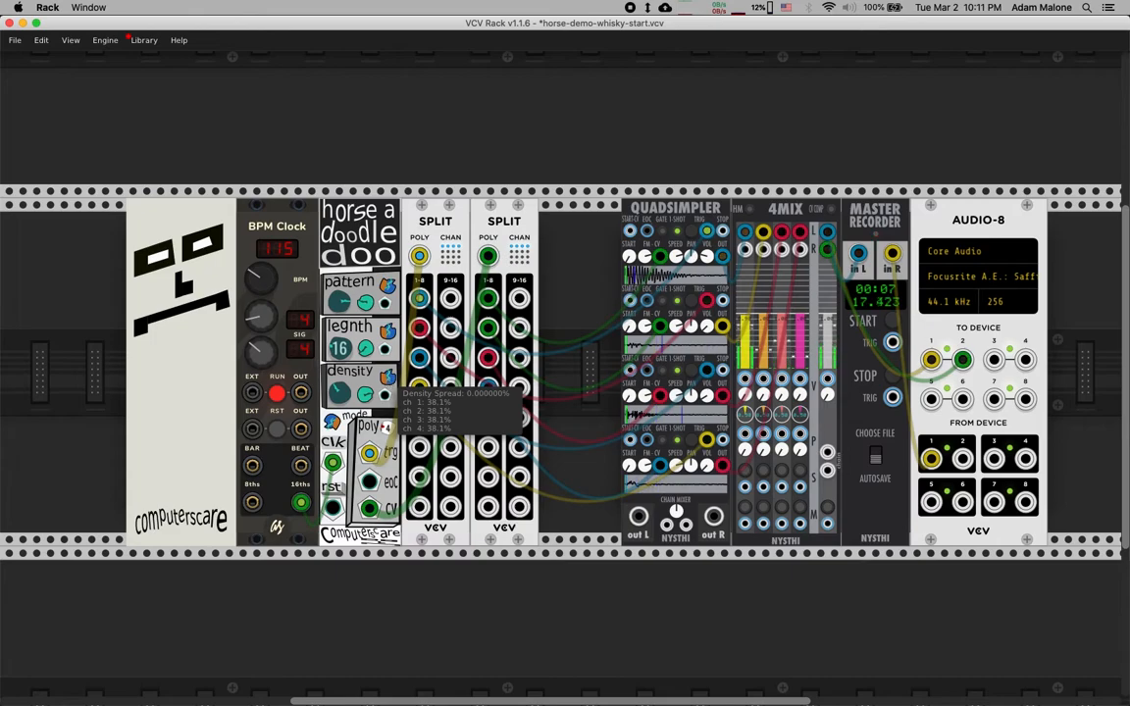
{"action": "left_click_drag", "start_coordinate": [390, 377], "coordinate": [389, 461]}
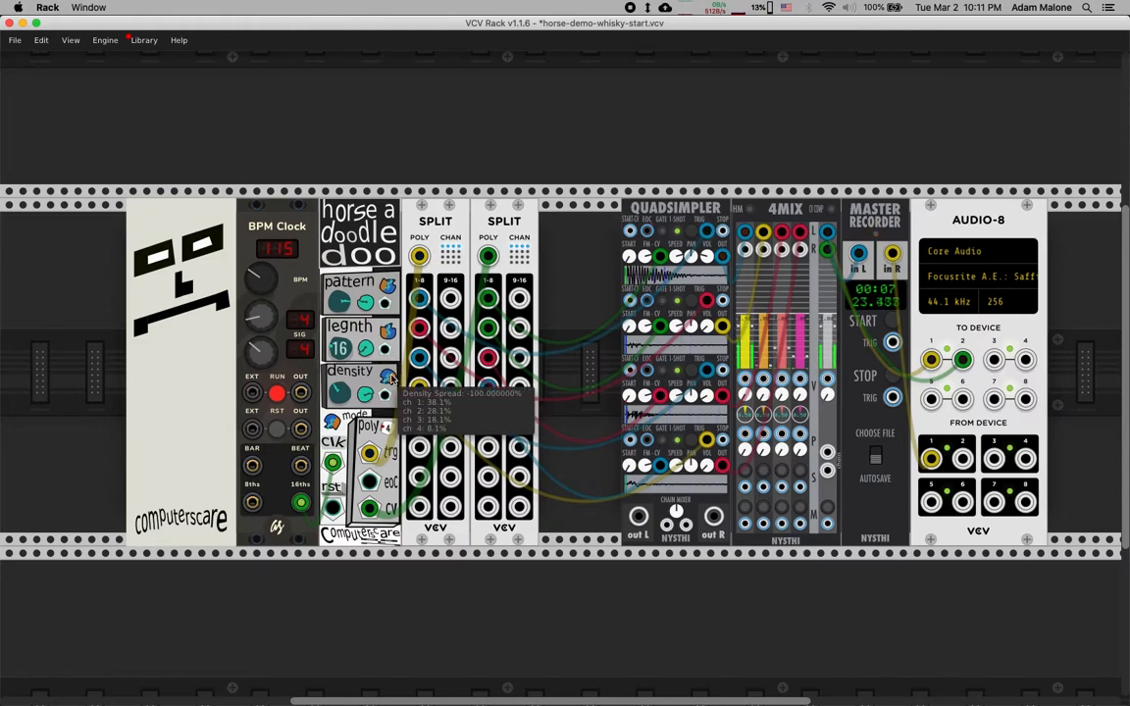
{"action": "left_click_drag", "start_coordinate": [390, 377], "coordinate": [389, 243]}
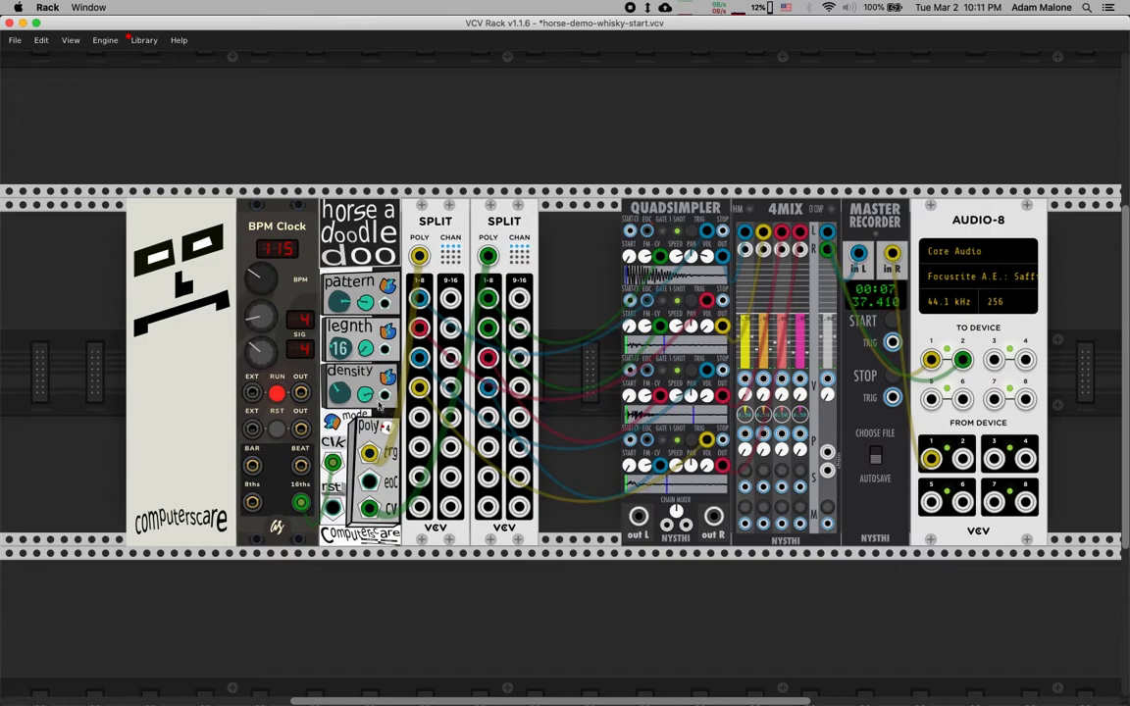
{"action": "mouse_move", "coordinate": [388, 378]}
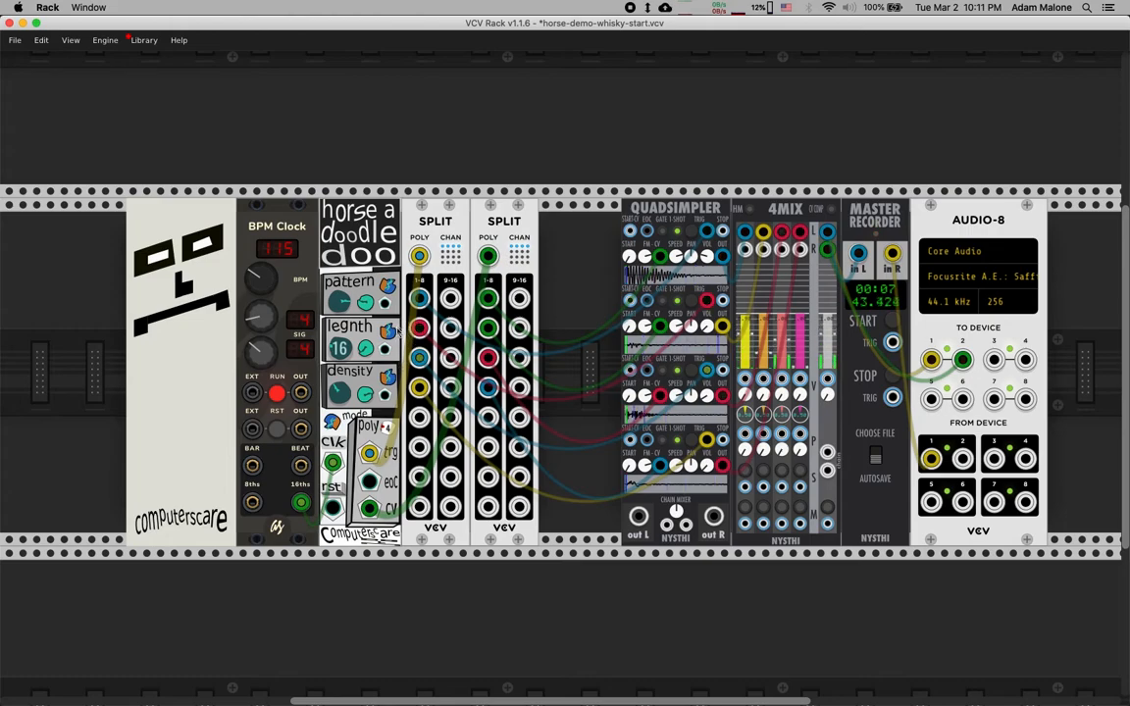
- Set Horse A Doodle Doo's steps spread to -21.9%, raise it again and view the channel pattern lengths
{"action": "mouse_move", "coordinate": [393, 330]}
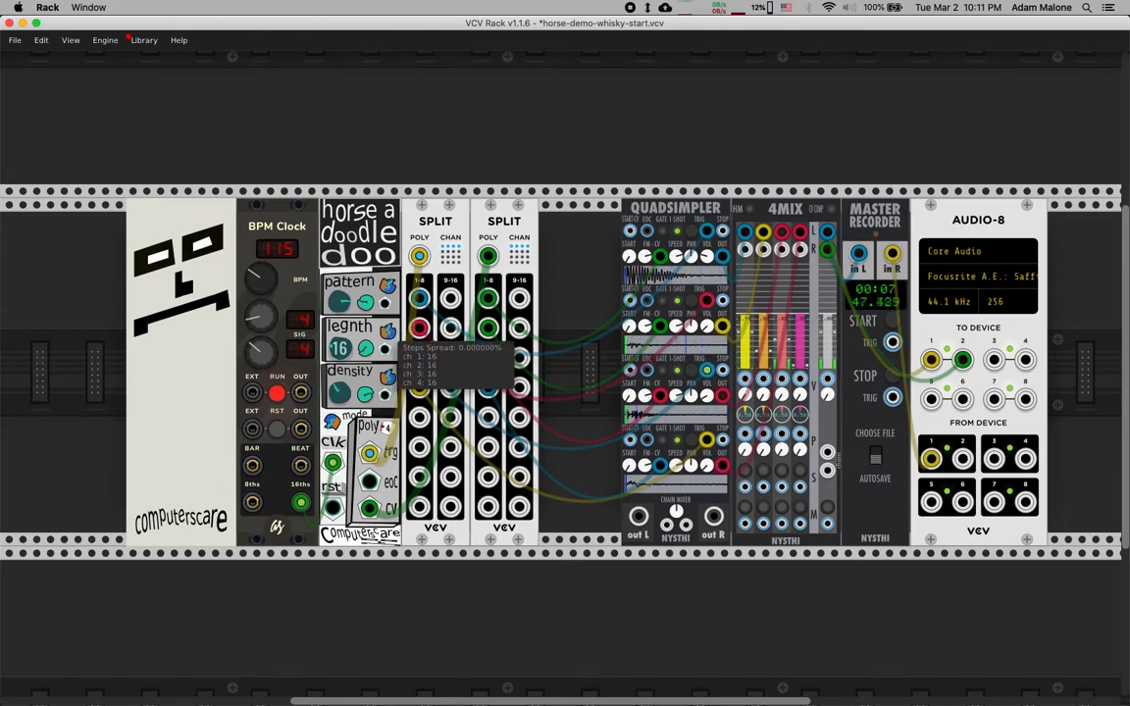
{"action": "mouse_move", "coordinate": [390, 332]}
{"action": "left_mouse_down"}
{"action": "mouse_move", "coordinate": [390, 350]}
{"action": "mouse_move", "coordinate": [391, 331]}
{"action": "left_mouse_up"}
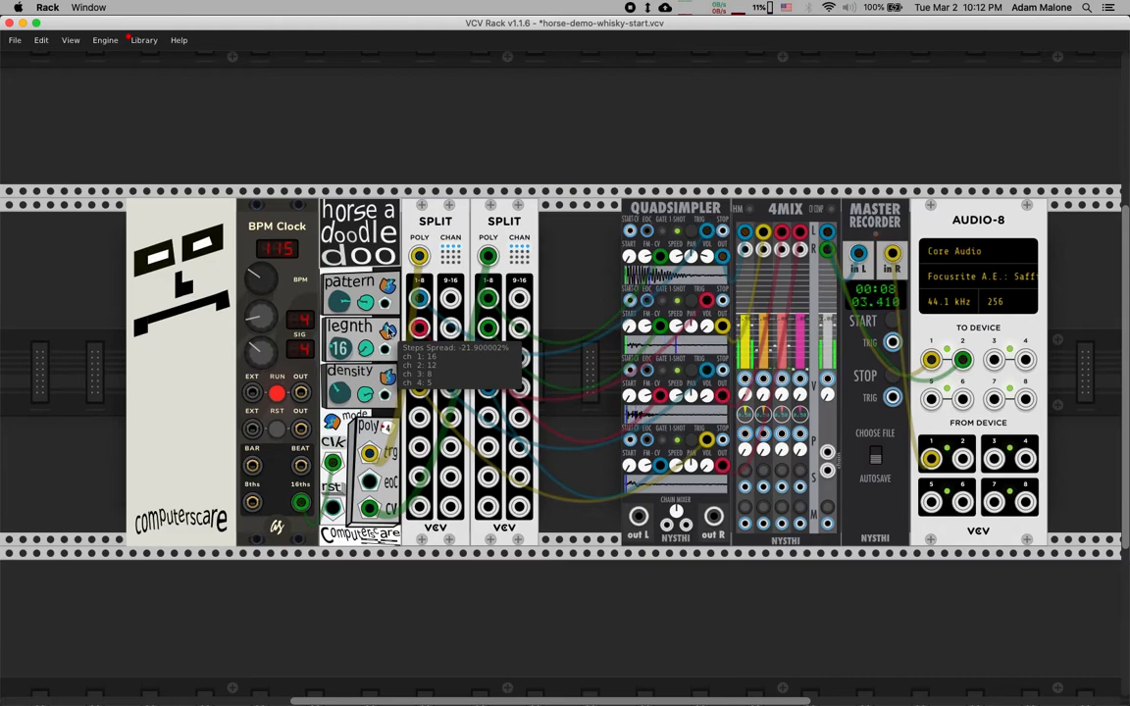
{"action": "left_click_drag", "start_coordinate": [364, 349], "coordinate": [365, 259]}
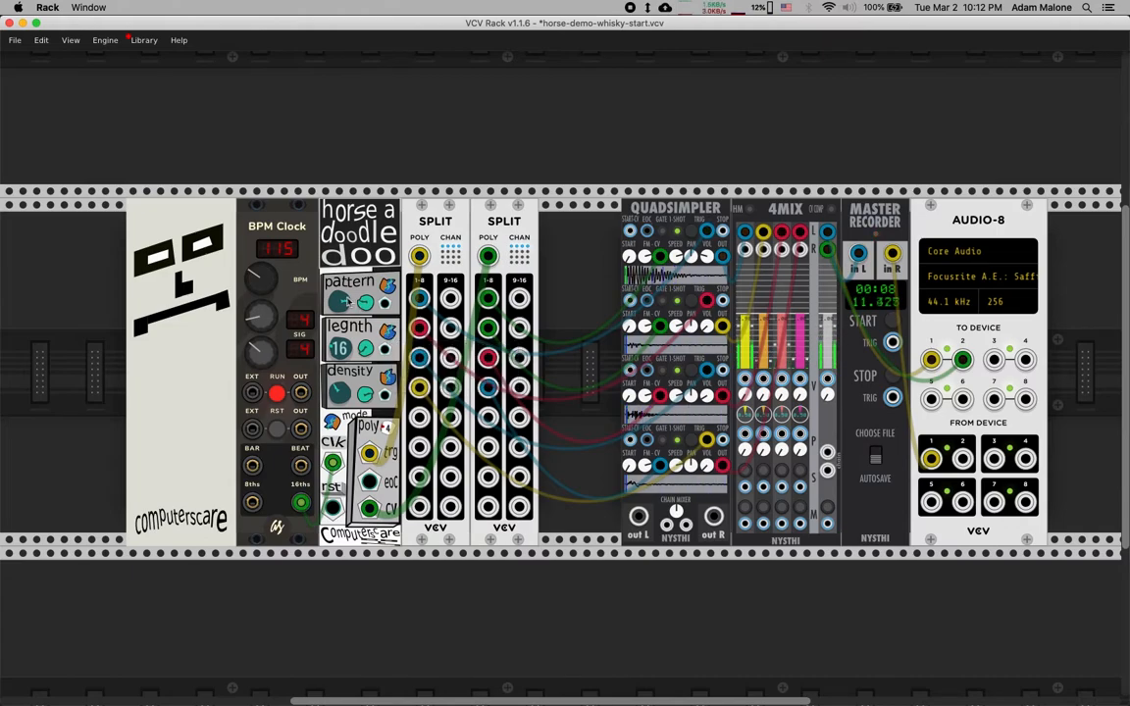
{"action": "left_click_drag", "start_coordinate": [343, 306], "coordinate": [342, 302]}
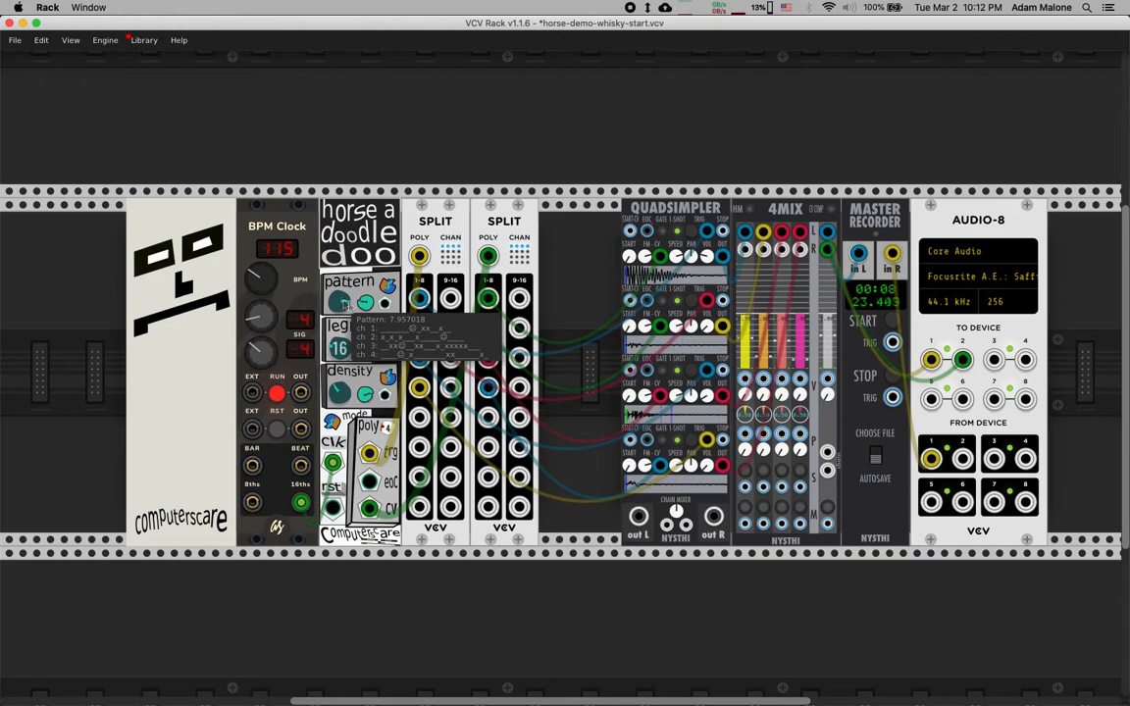
- Try a pattern spread of 0% on all four channels and reset the spread to 50%
{"action": "mouse_move", "coordinate": [392, 292]}
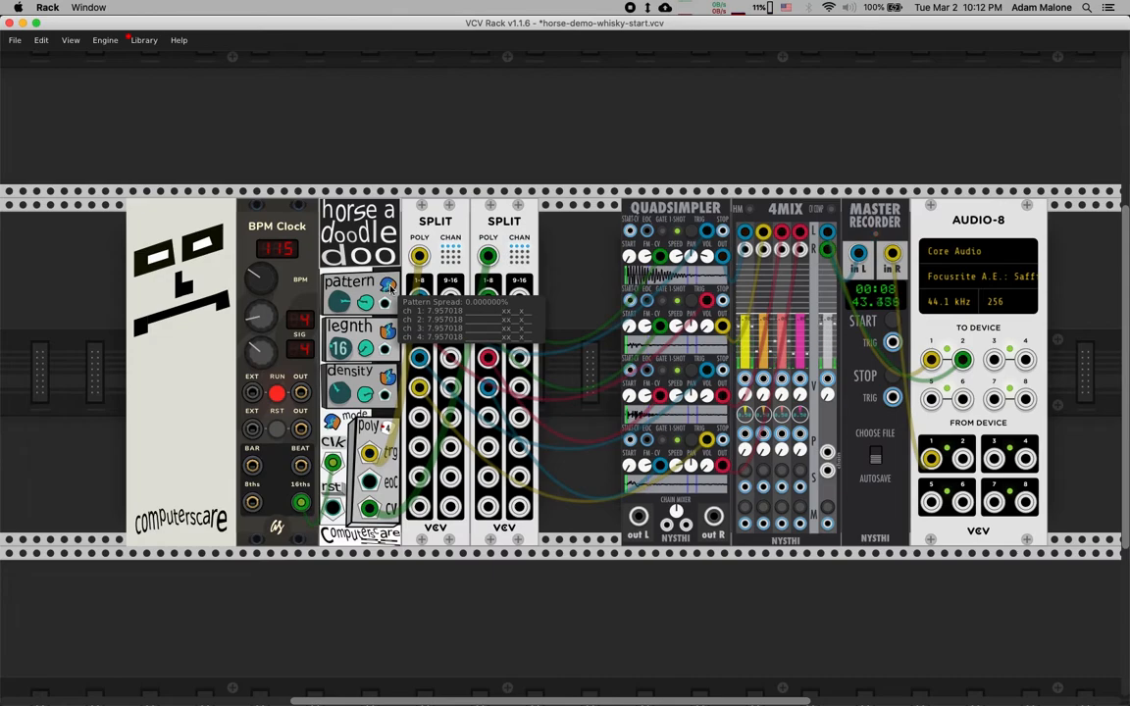
{"action": "mouse_move", "coordinate": [335, 305]}
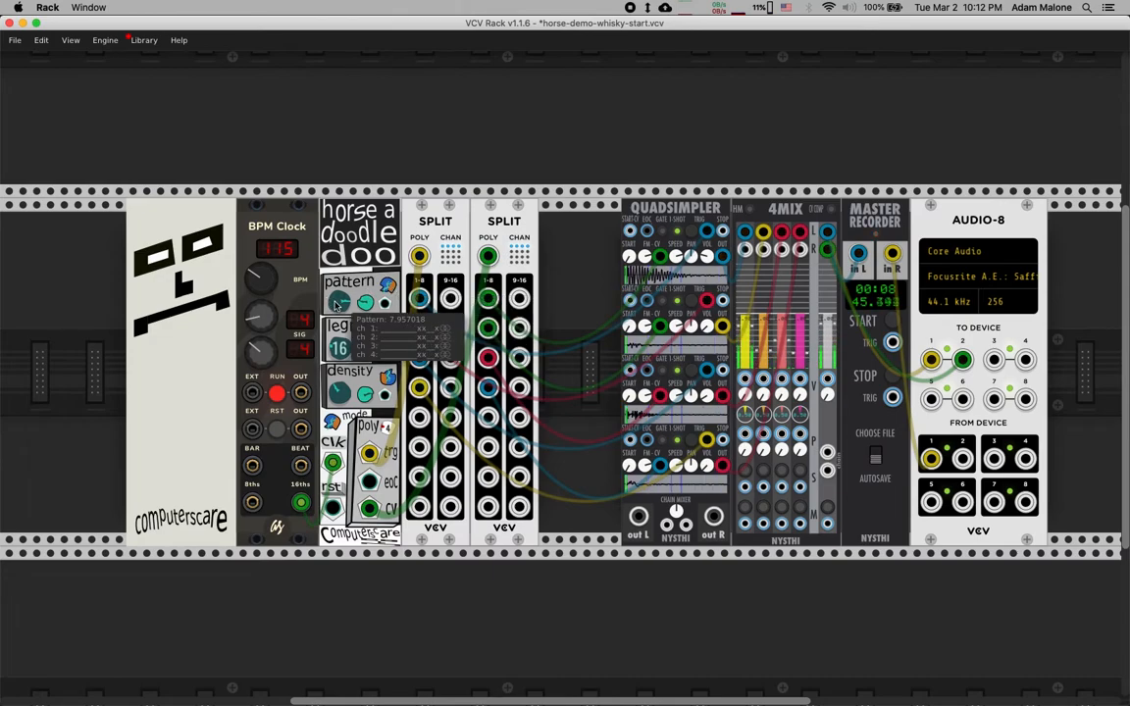
{"action": "double_click", "coordinate": [390, 285]}
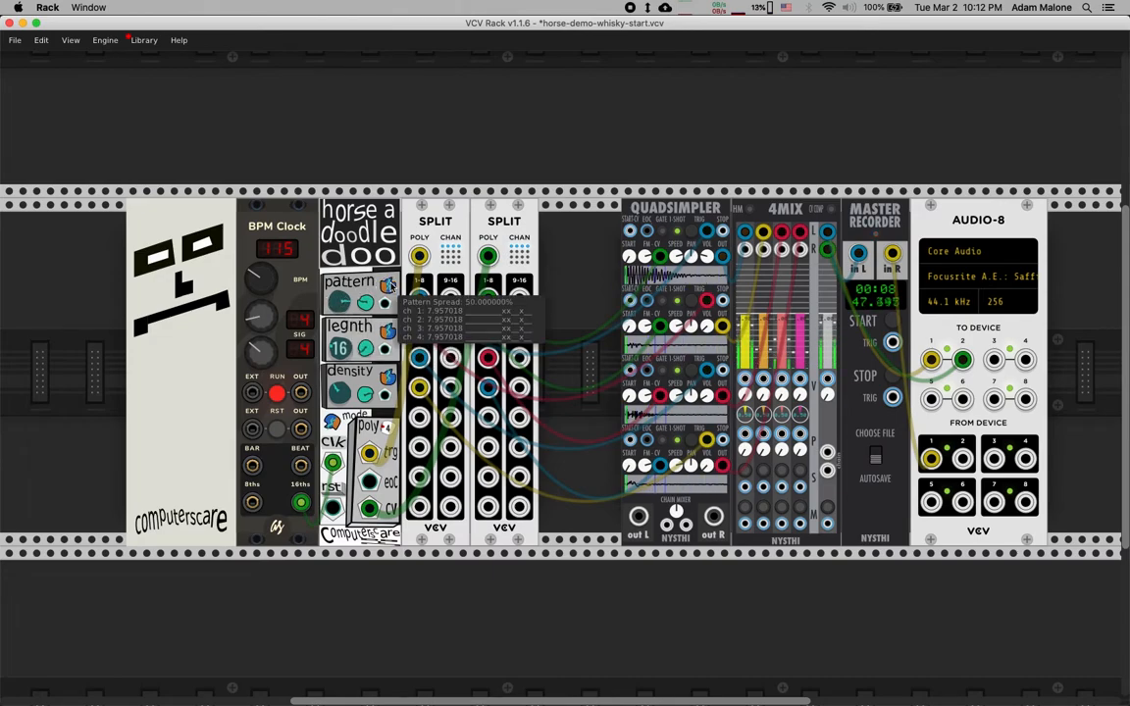
- Set Horse A Doodle Doo's pattern to 6.922018 and its density to 19.8%
{"action": "mouse_move", "coordinate": [344, 305]}
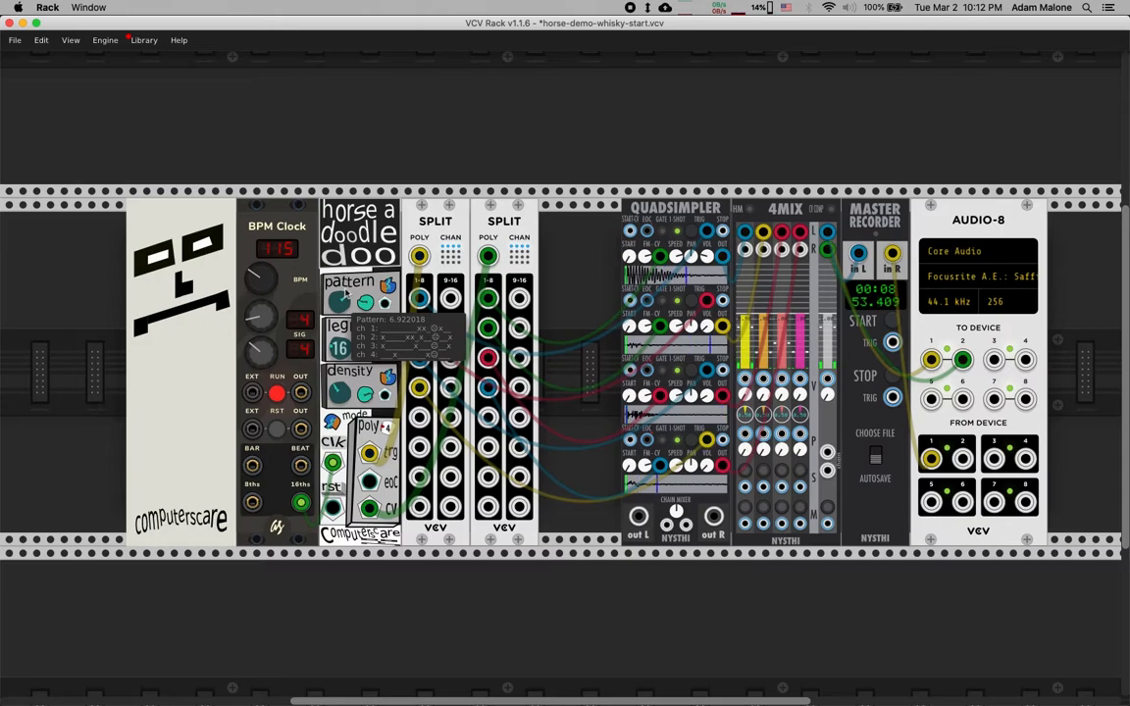
{"action": "mouse_move", "coordinate": [390, 286]}
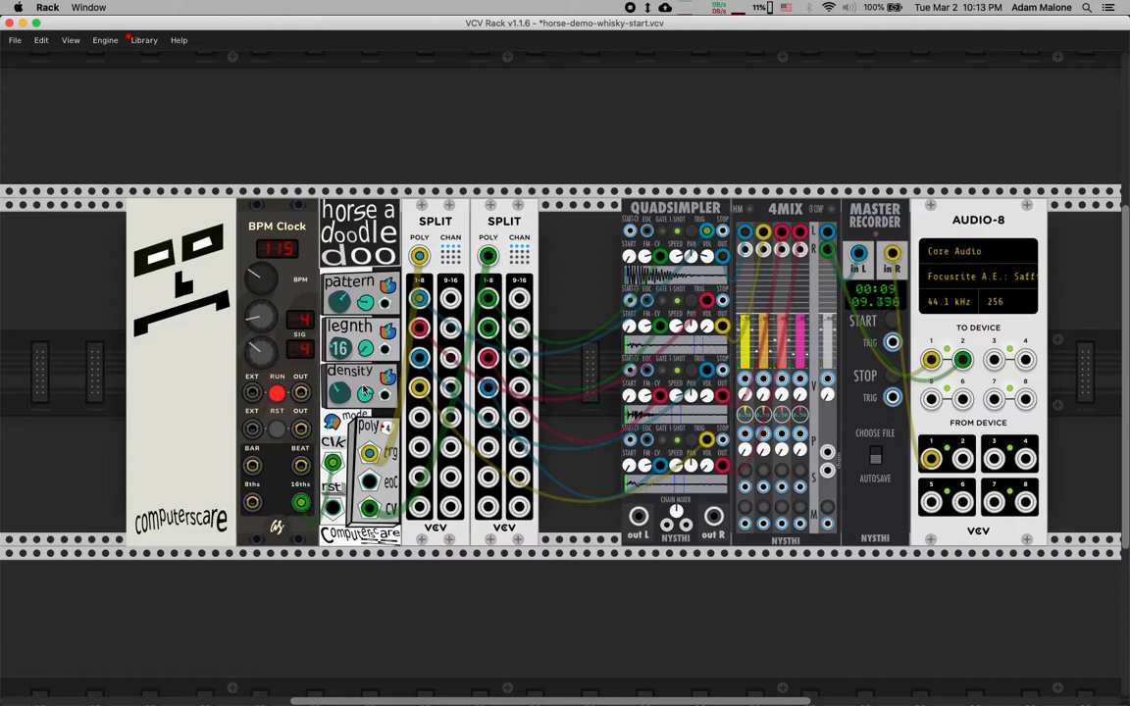
{"action": "left_click_drag", "start_coordinate": [339, 394], "coordinate": [339, 453]}
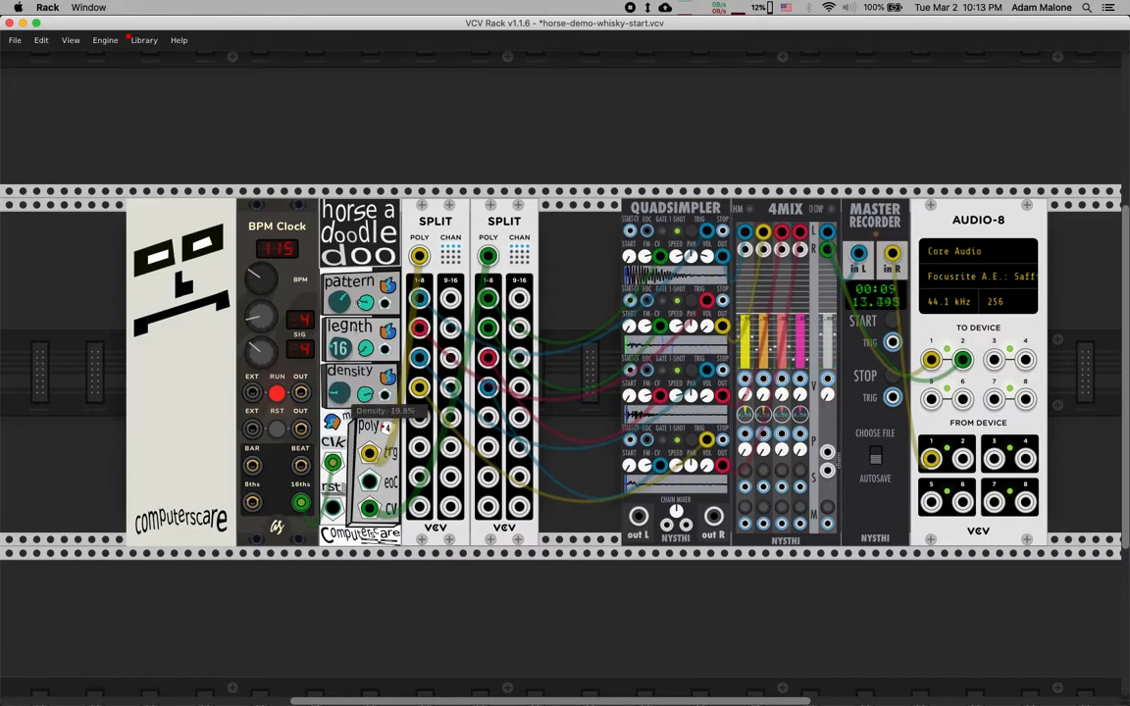